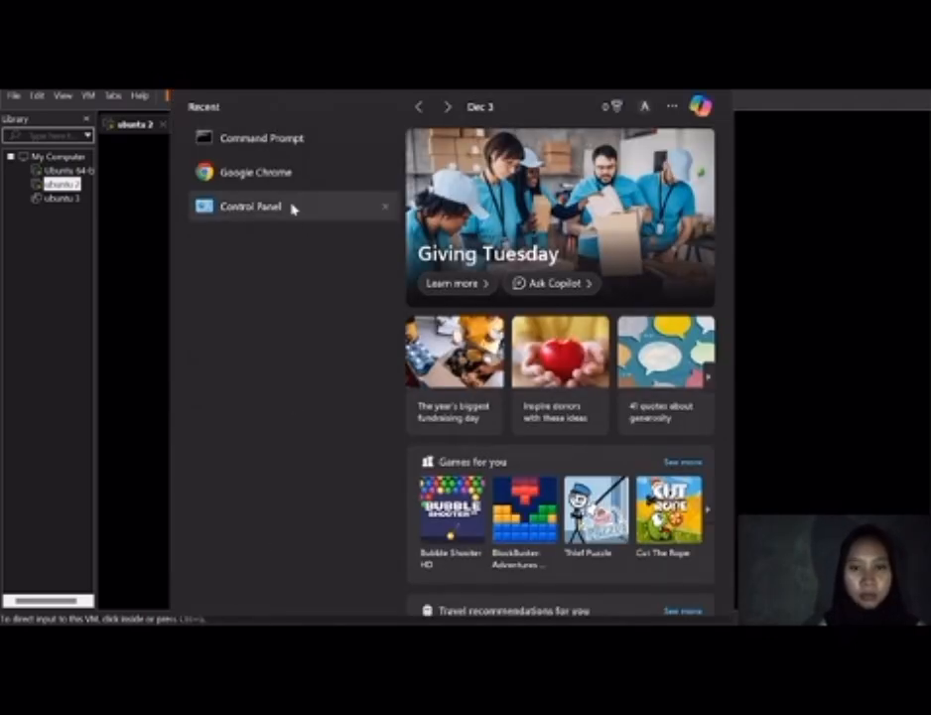
Step: Open the computer's network adapter list through the Network and Sharing Center in Control Panel
{"action": "left_click", "coordinate": [292, 207]}
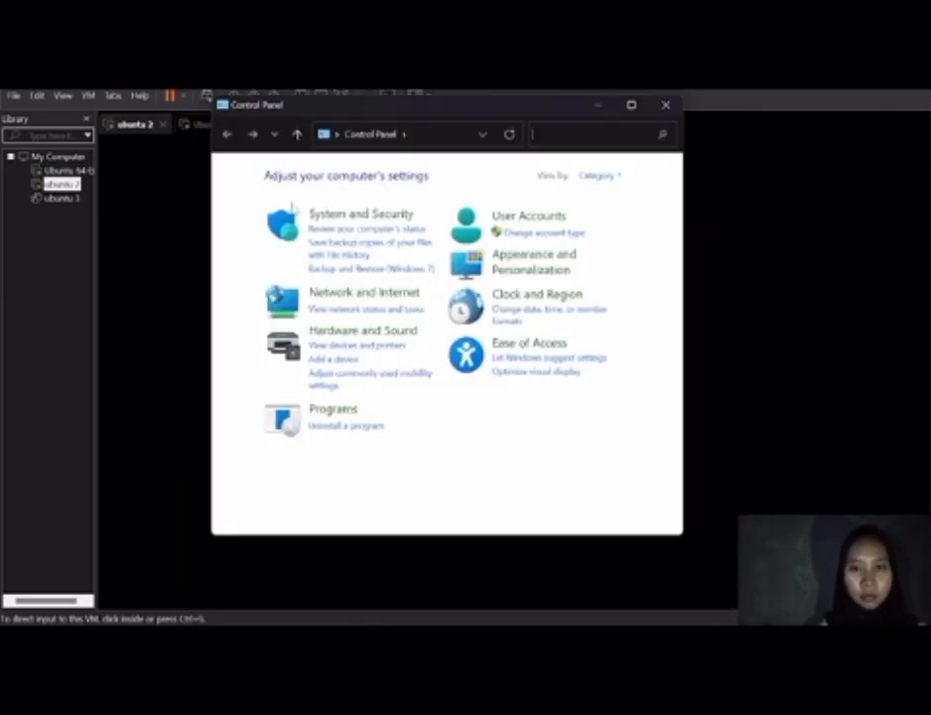
{"action": "left_click", "coordinate": [357, 292]}
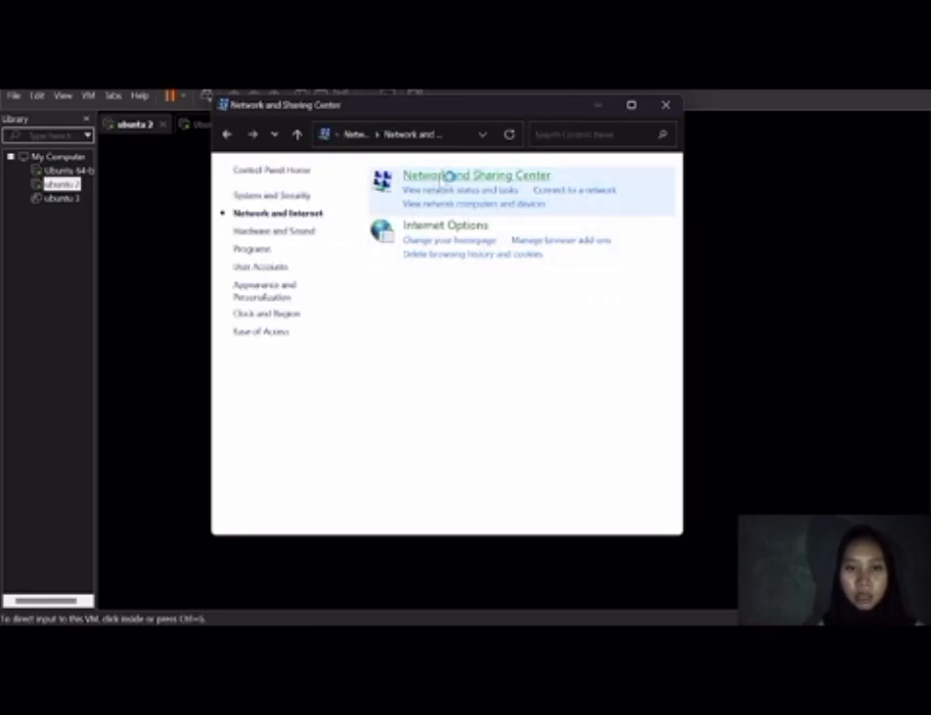
{"action": "left_click", "coordinate": [449, 177]}
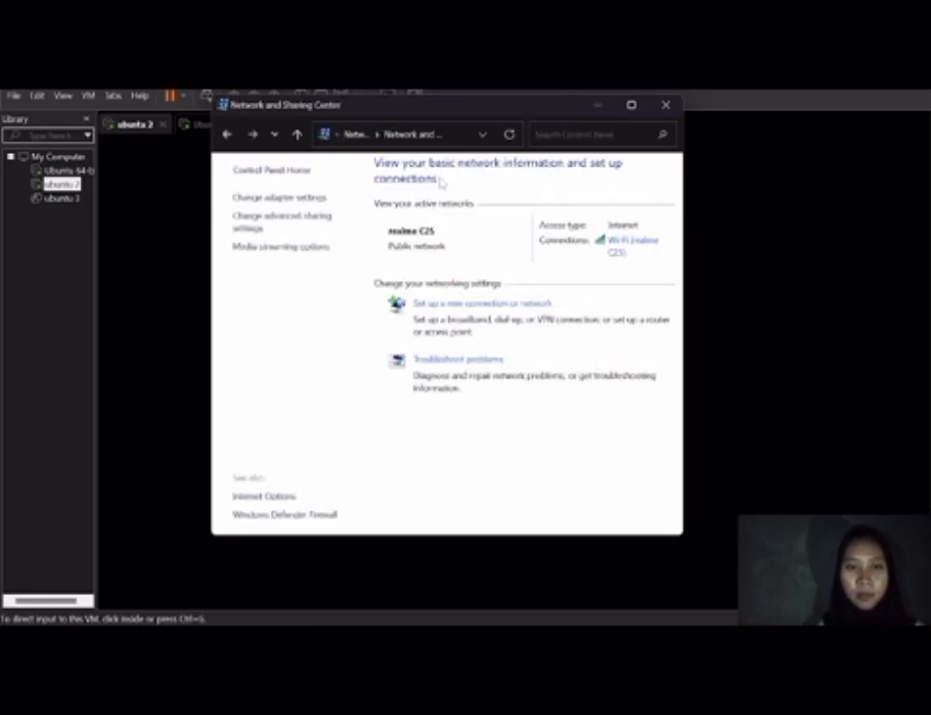
{"action": "left_click", "coordinate": [280, 198]}
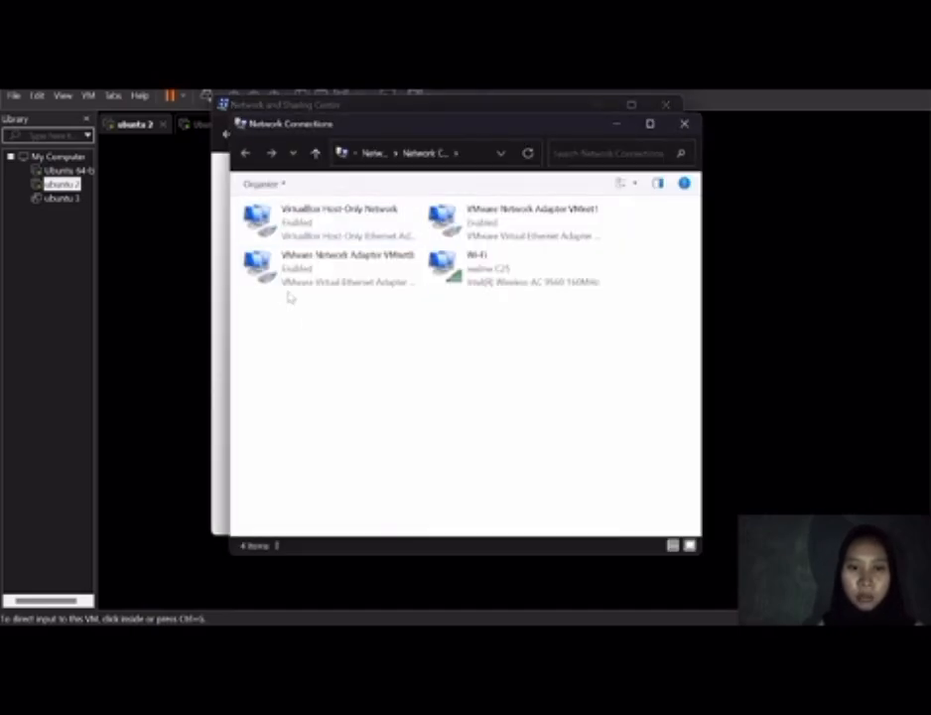
Step: Check the connection details of the VMware Network Adapter VMnet8, including its IPv4 address and subnet mask, and close the network windows
{"action": "double_click", "coordinate": [382, 282]}
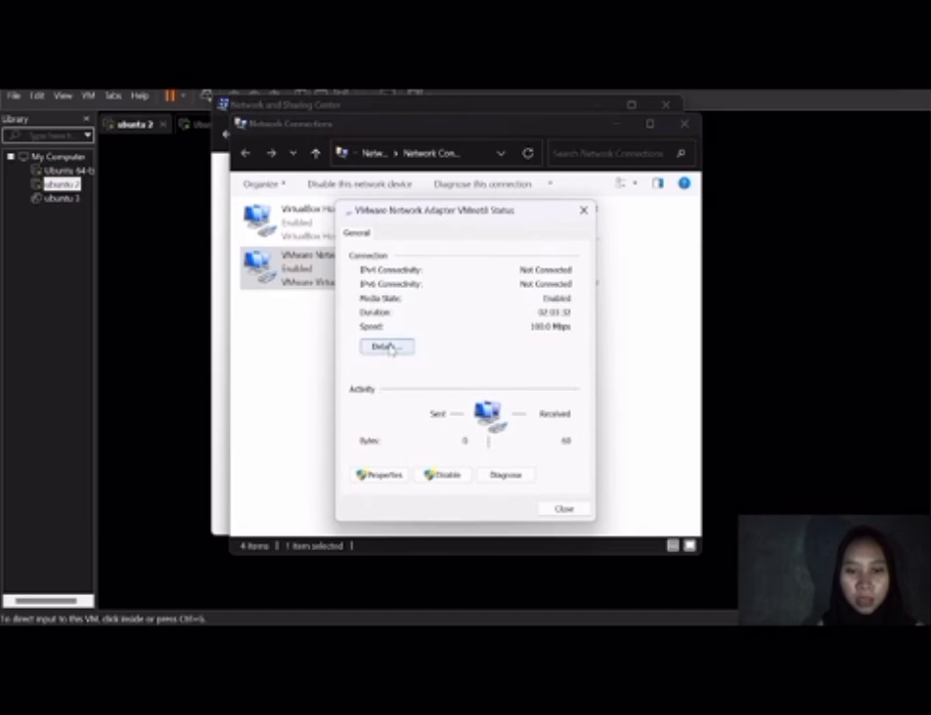
{"action": "left_click", "coordinate": [387, 346]}
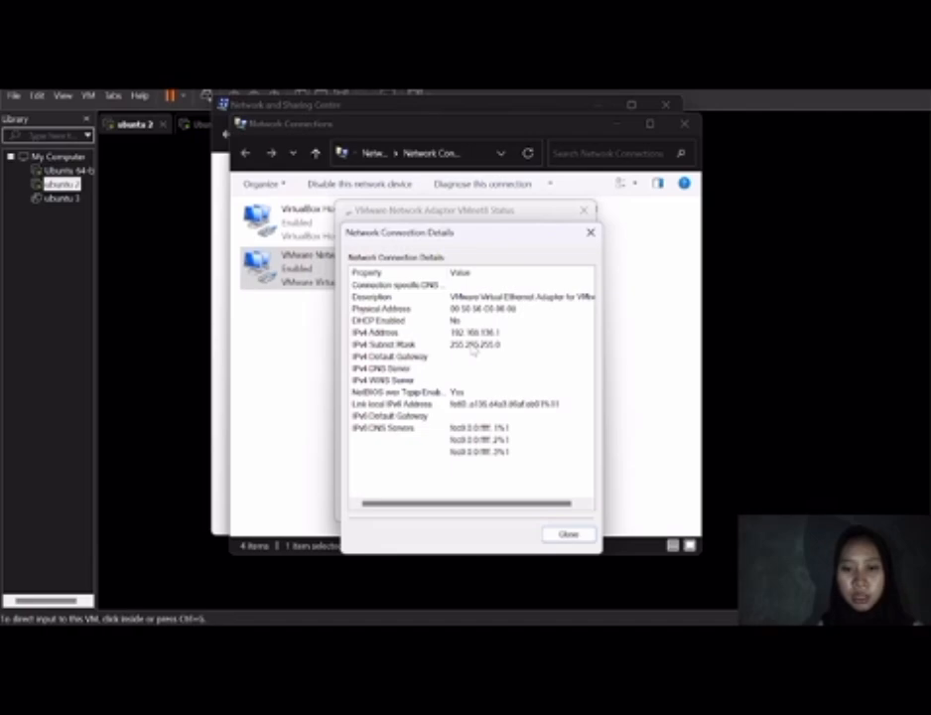
{"action": "left_click", "coordinate": [568, 534]}
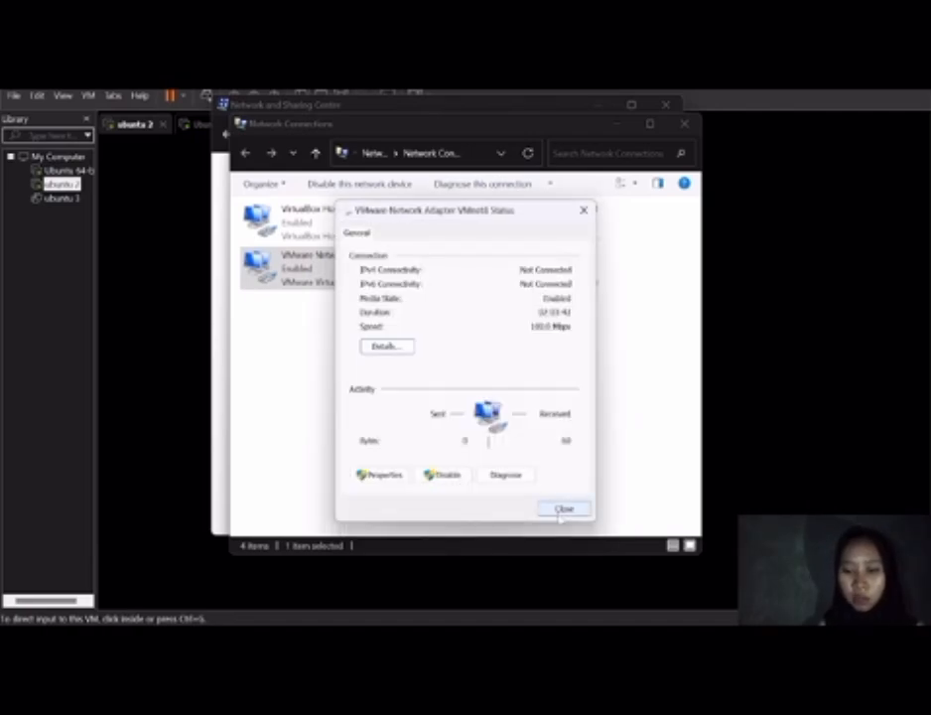
{"action": "left_click", "coordinate": [561, 506]}
{"action": "left_click", "coordinate": [684, 123]}
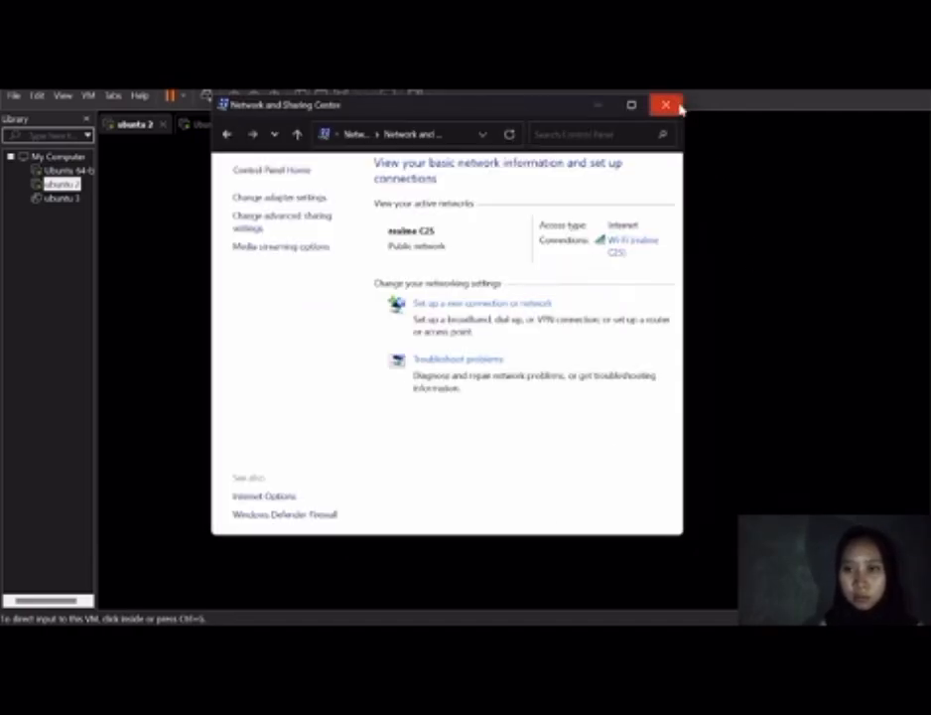
{"action": "left_click", "coordinate": [677, 106]}
Step: List the network interfaces of the ubuntu 2 virtual machine with the command ip address
{"action": "left_click", "coordinate": [513, 298]}
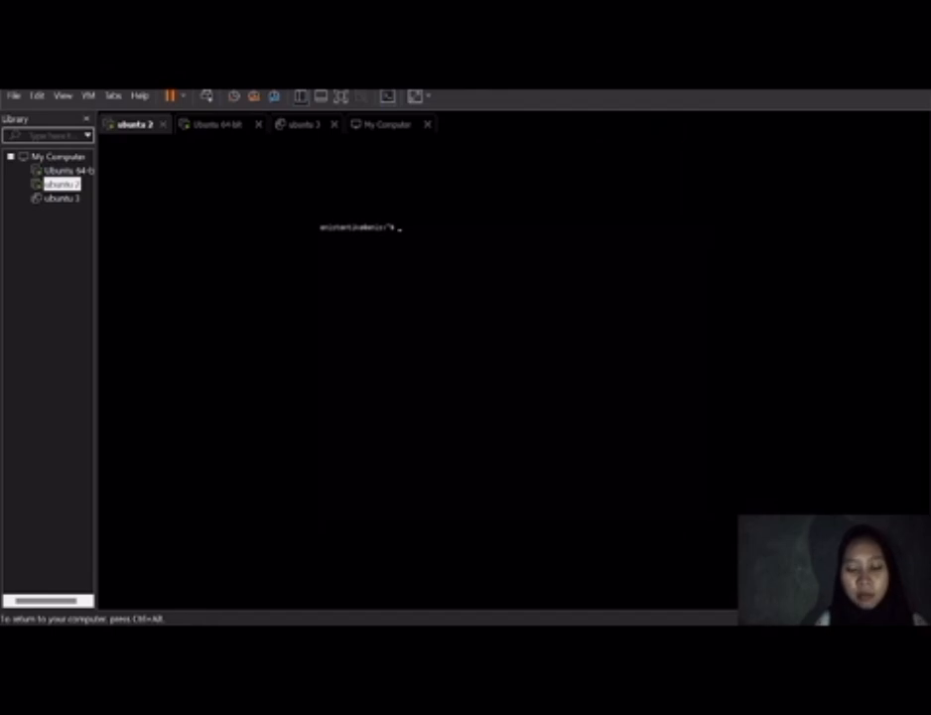
{"action": "type", "text": "ip a"}
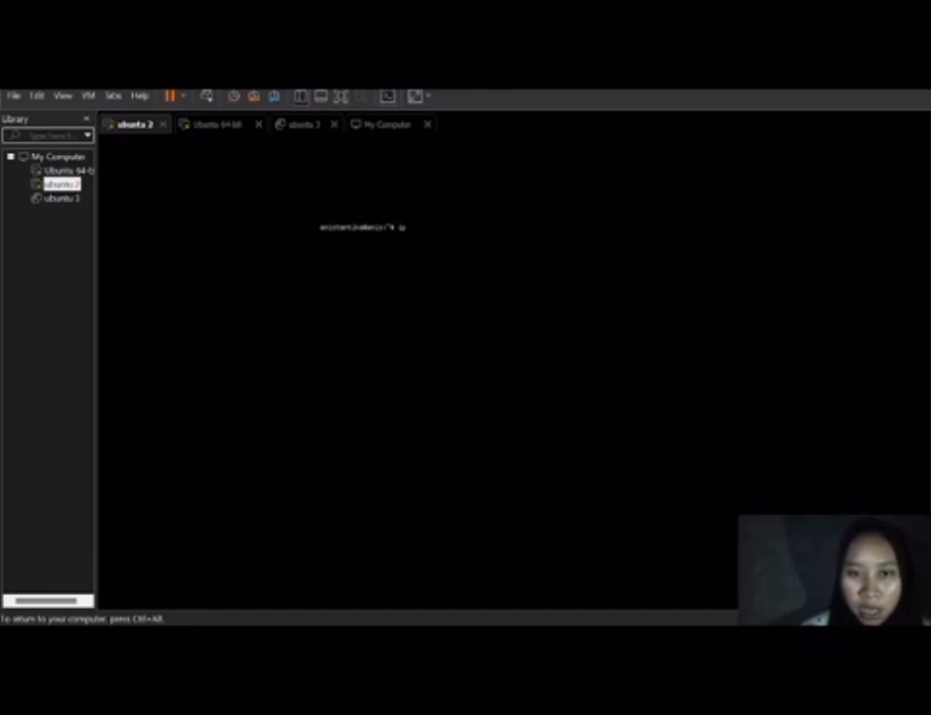
{"action": "type", "text": "dd"}
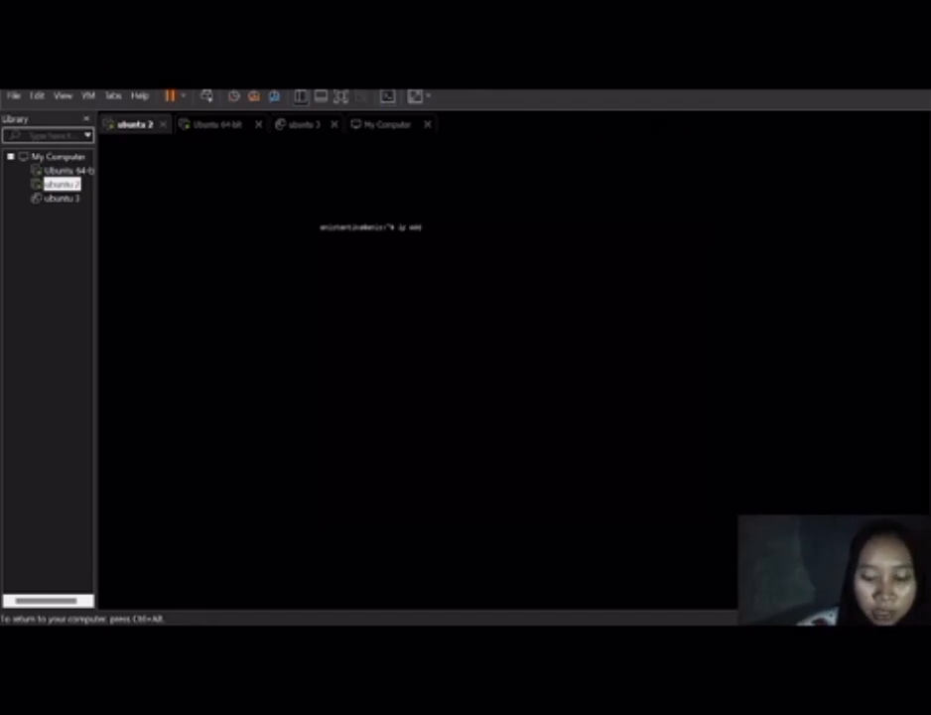
{"action": "type", "text": "ress"}
{"action": "key", "text": "Return"}
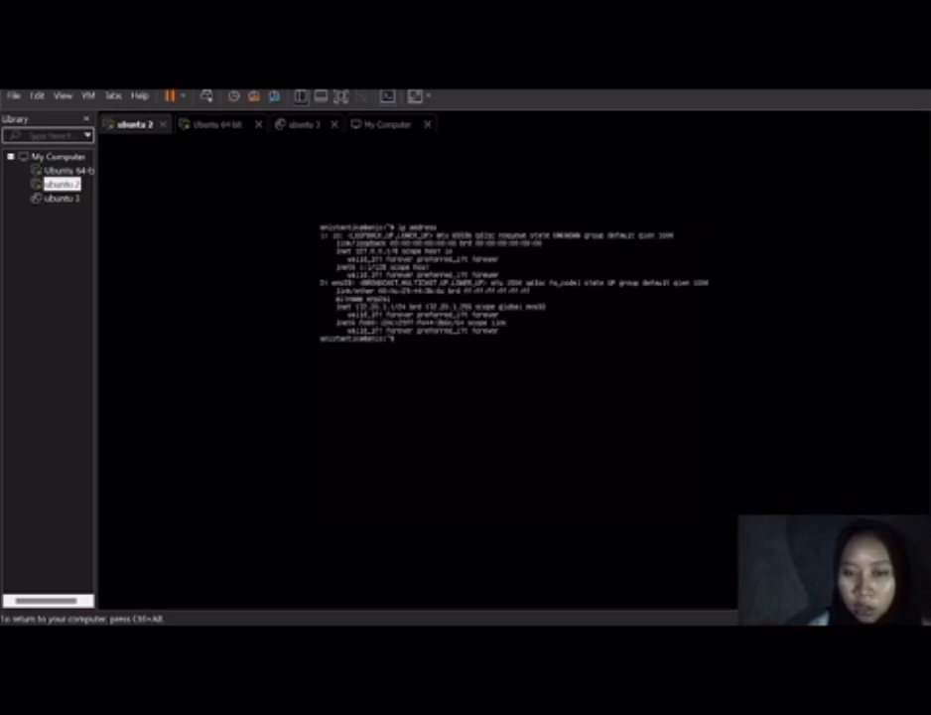
{"action": "key", "text": "ctrl+alt"}
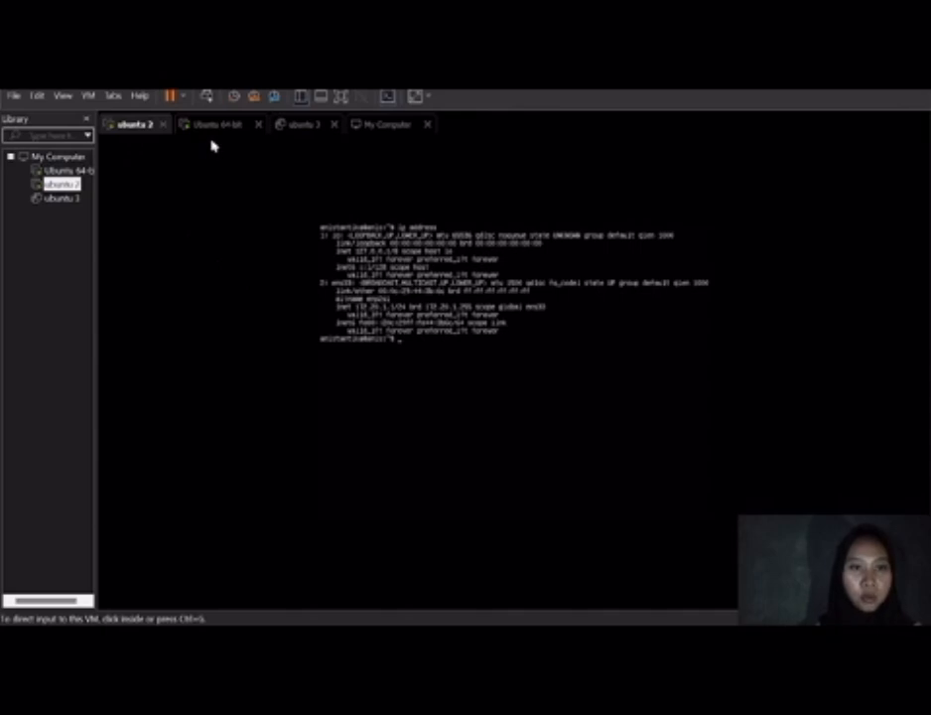
Step: Release the DHCP lease in ubuntu 2 by running sudo dhclient -r ens33 twice, entering the sudo password when asked
{"action": "left_click", "coordinate": [309, 221]}
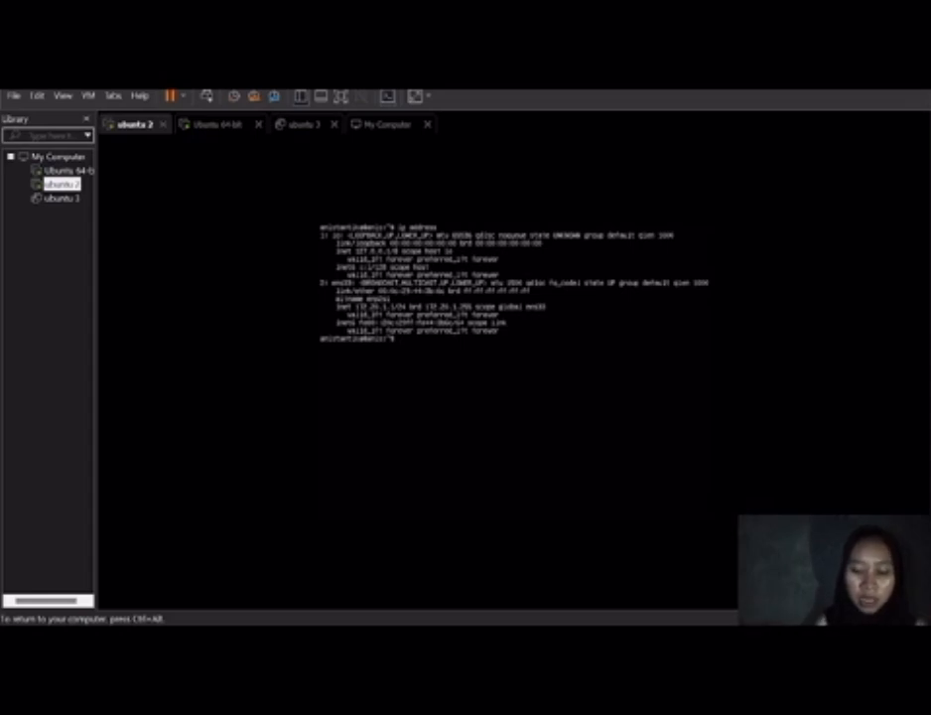
{"action": "type", "text": "sud"}
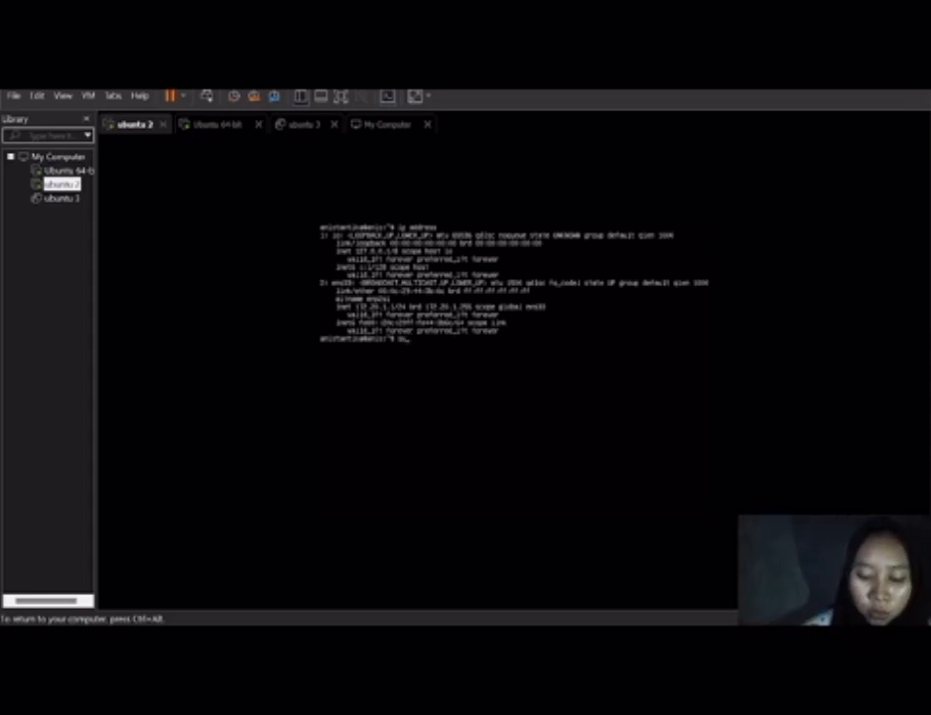
{"action": "type", "text": "o "}
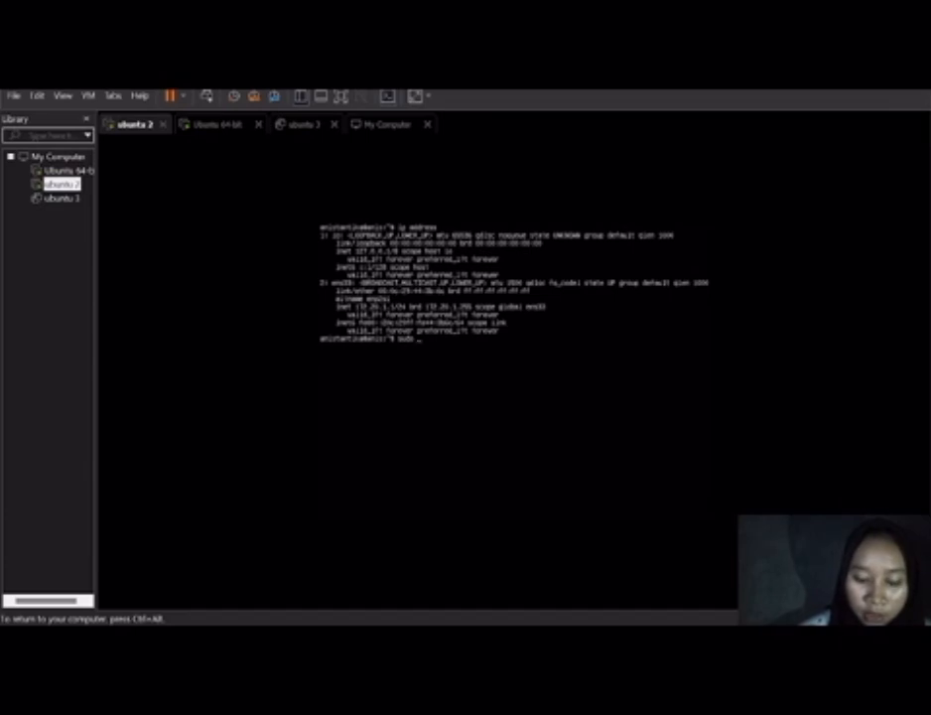
{"action": "type", "text": "dhclient"}
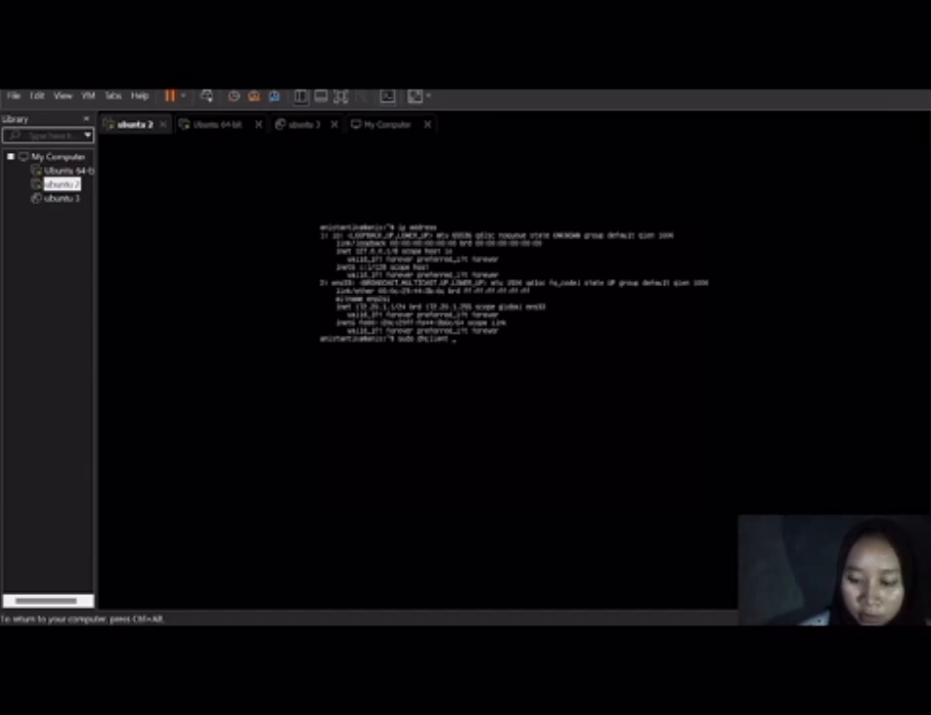
{"action": "type", "text": " -r"}
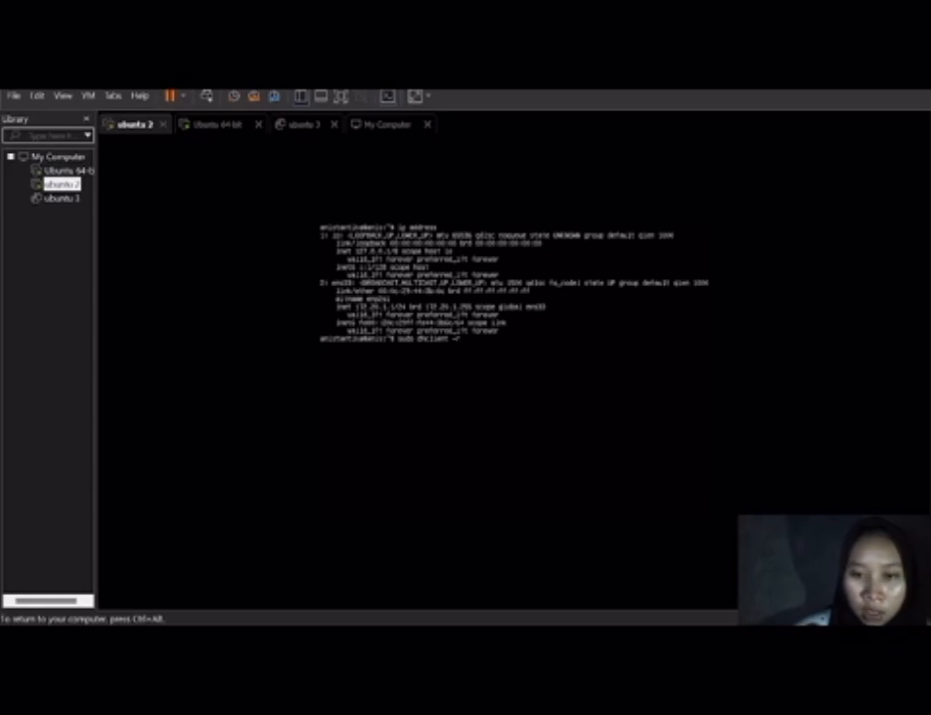
{"action": "type", "text": " ens33"}
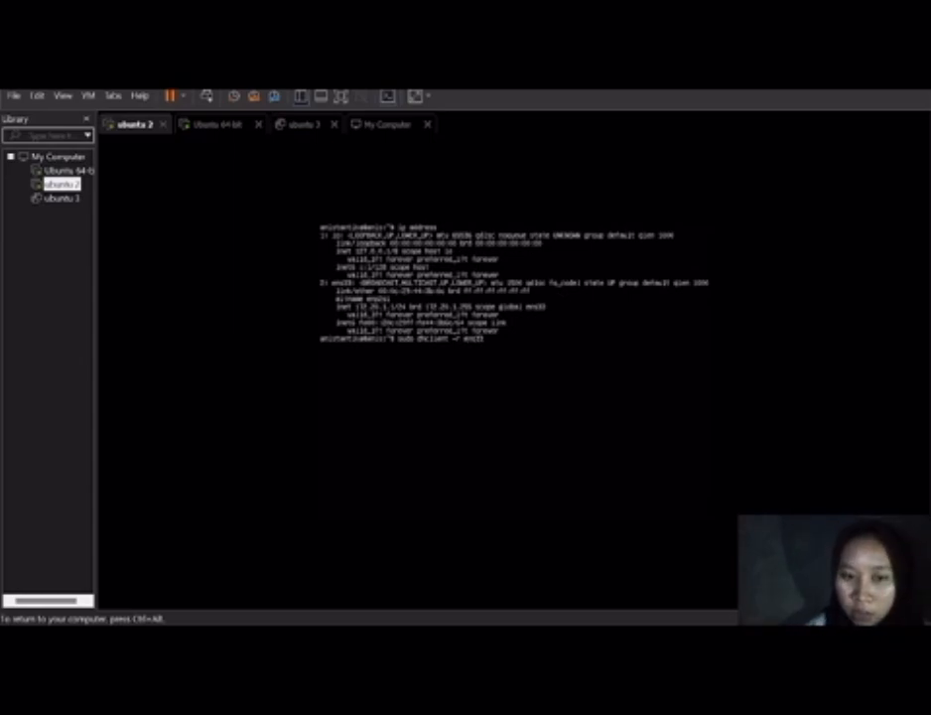
{"action": "key", "text": "Return"}
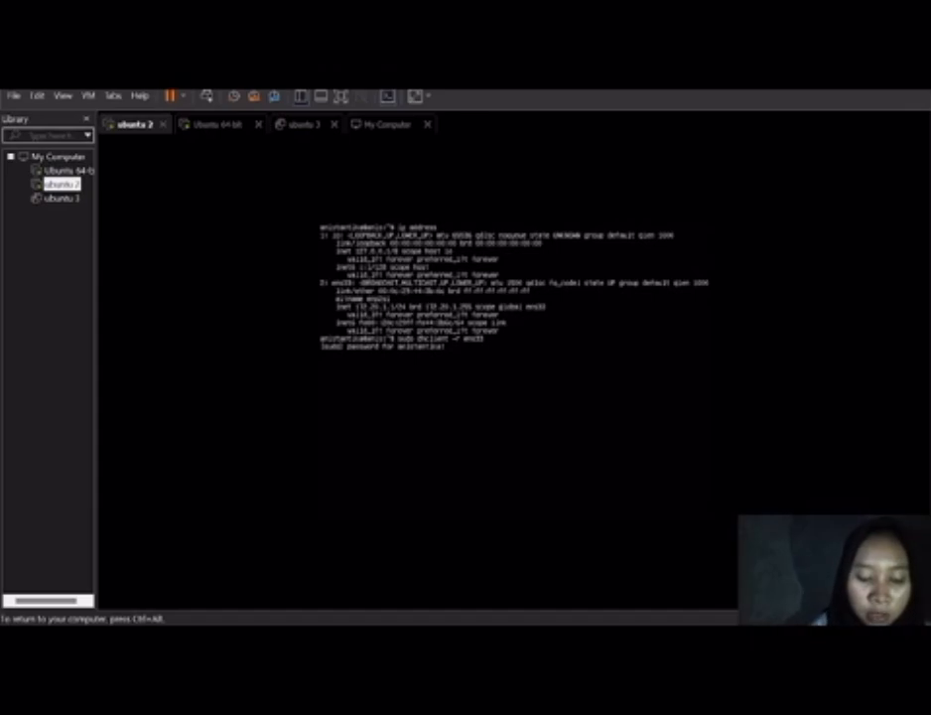
{"action": "key", "text": "Return"}
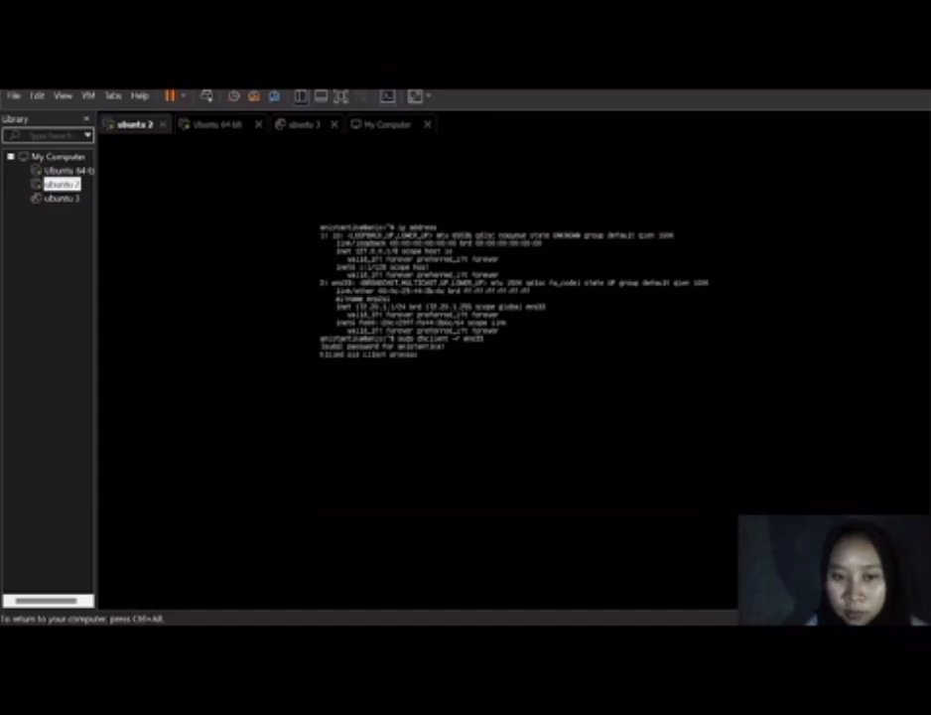
{"action": "key", "text": "Up"}
{"action": "key", "text": "Return"}
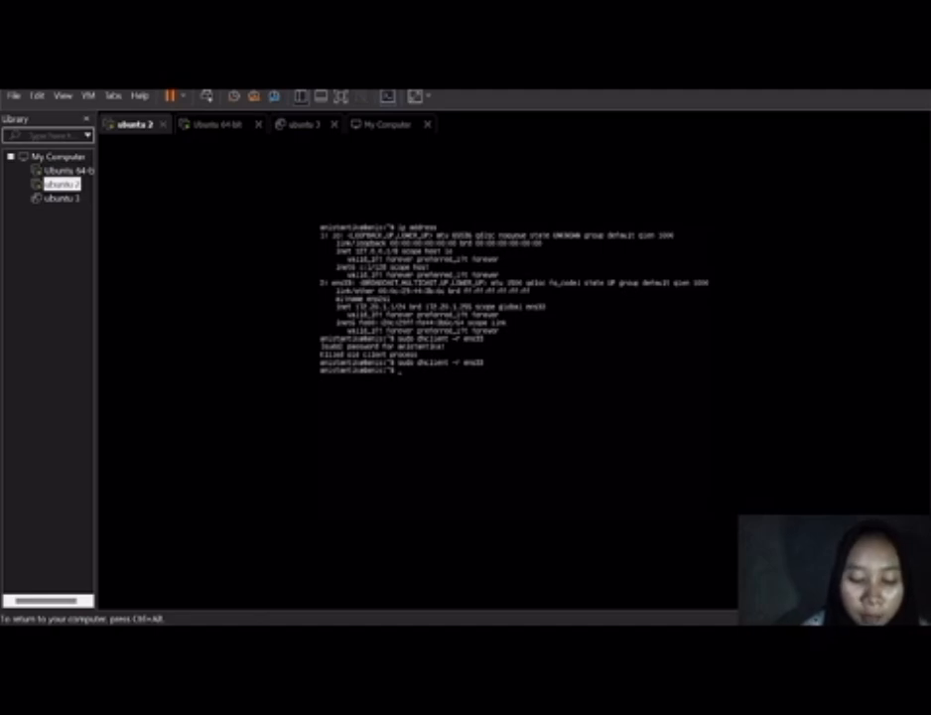
Step: Request a new DHCP address for the ens33 interface with sudo dhclient ens33
{"action": "type", "text": "sud"}
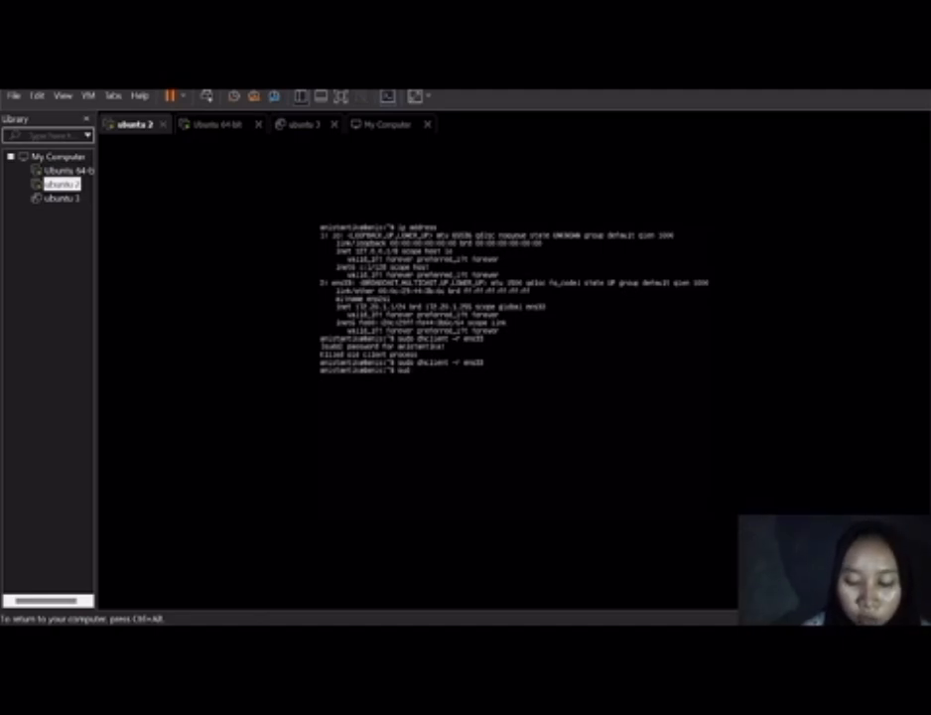
{"action": "type", "text": "o dhcli"}
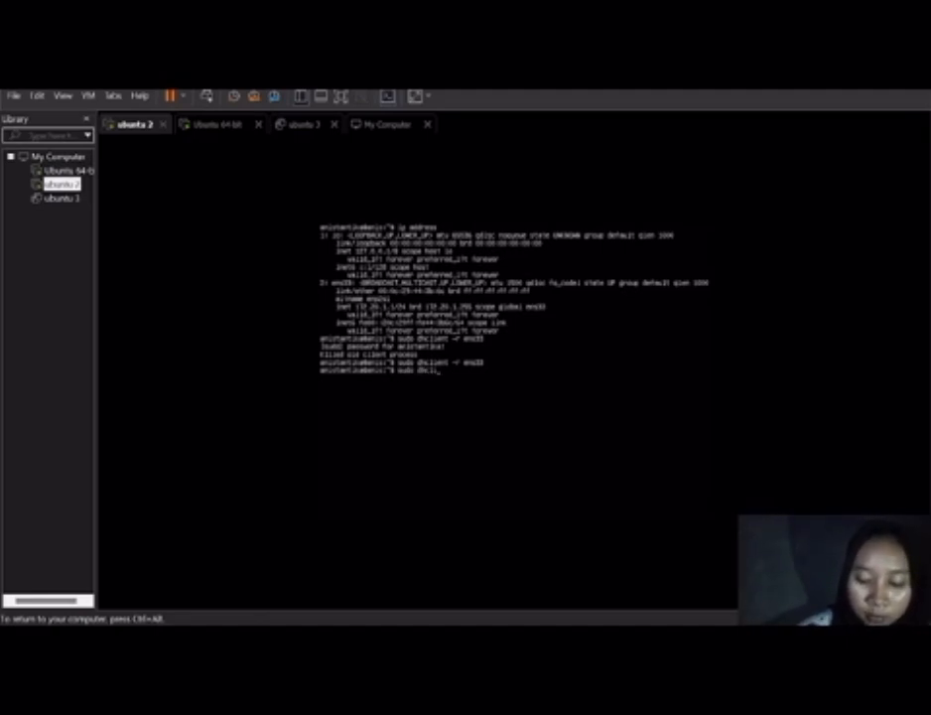
{"action": "type", "text": "en"}
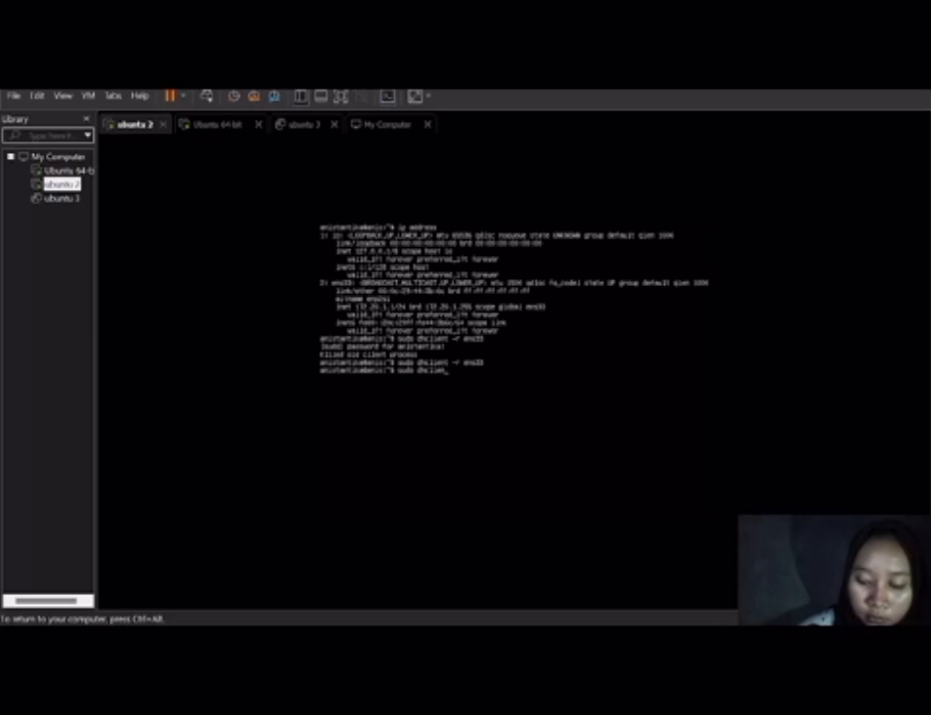
{"action": "type", "text": "t"}
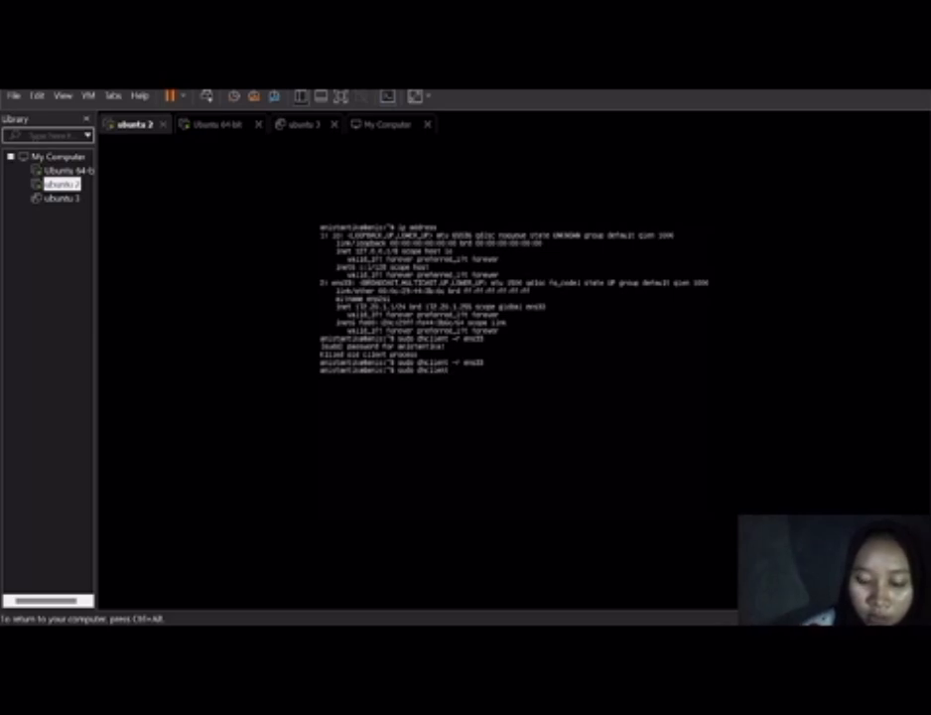
{"action": "type", "text": " ens33"}
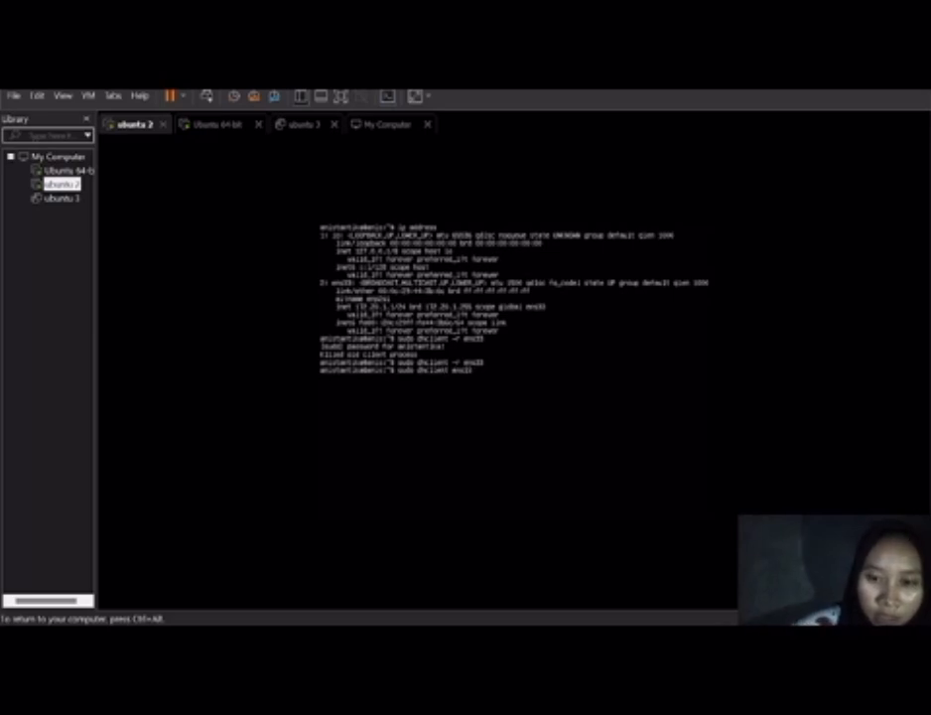
Step: Run ip address again in ubuntu 2 to check the address assigned to ens33
{"action": "type", "text": "ip address"}
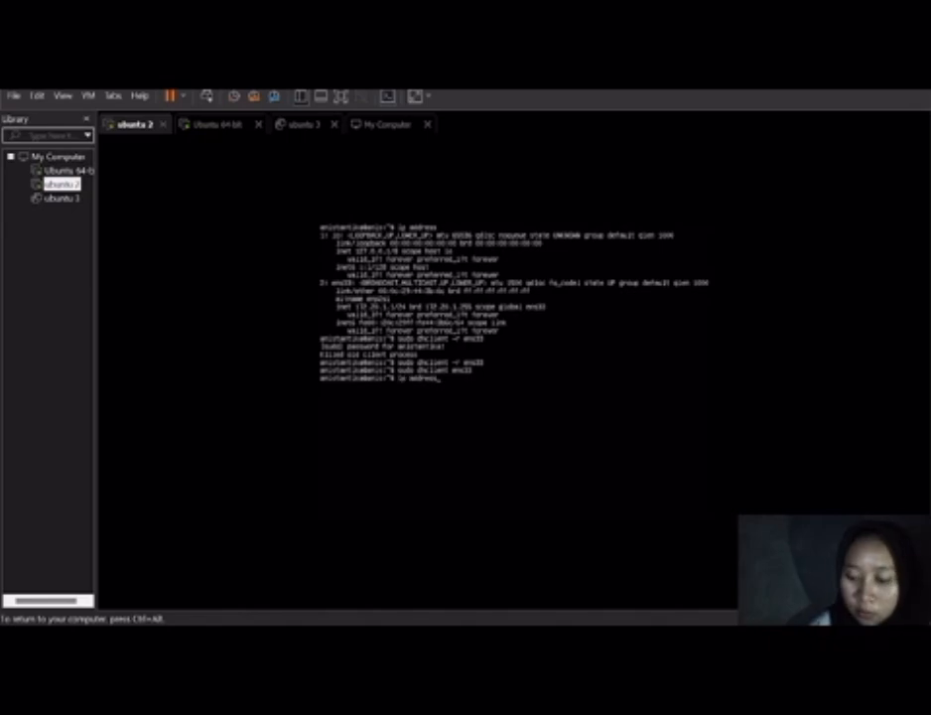
{"action": "key", "text": "Return"}
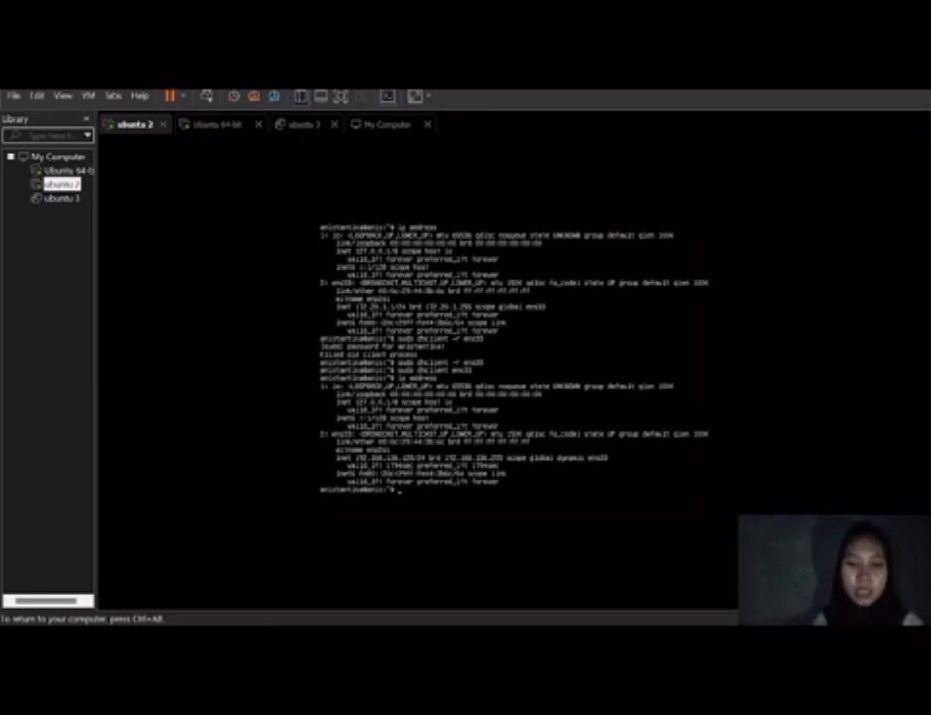
{"action": "key", "text": "ctrl+alt"}
{"action": "left_click", "coordinate": [267, 214]}
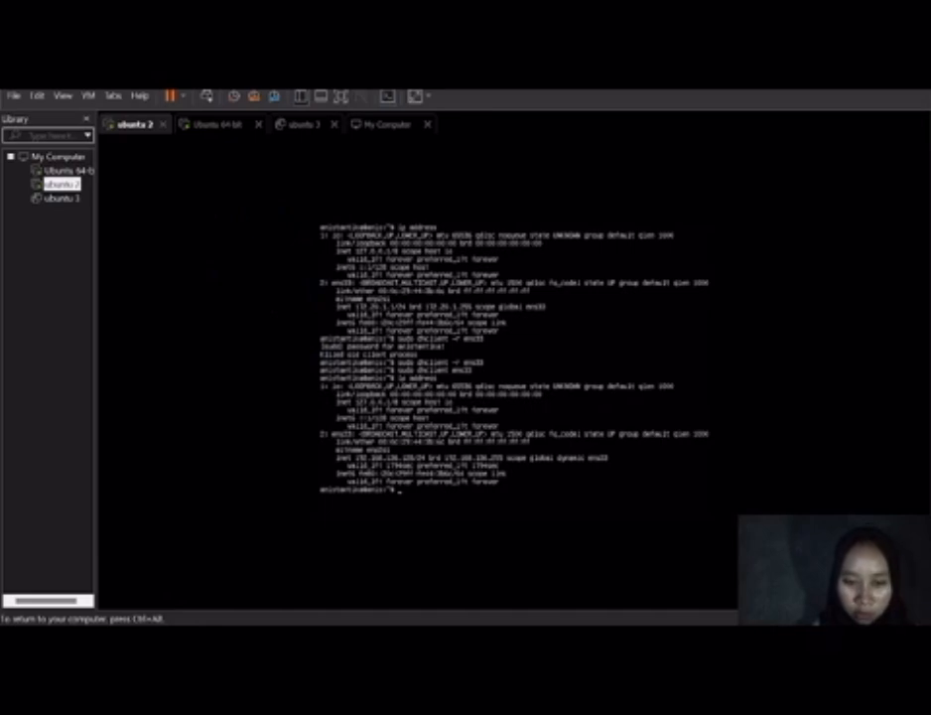
Step: Switch to the Ubuntu 64-bit virtual machine and list its network interfaces with the command ip address
{"action": "key", "text": "ctrl+alt"}
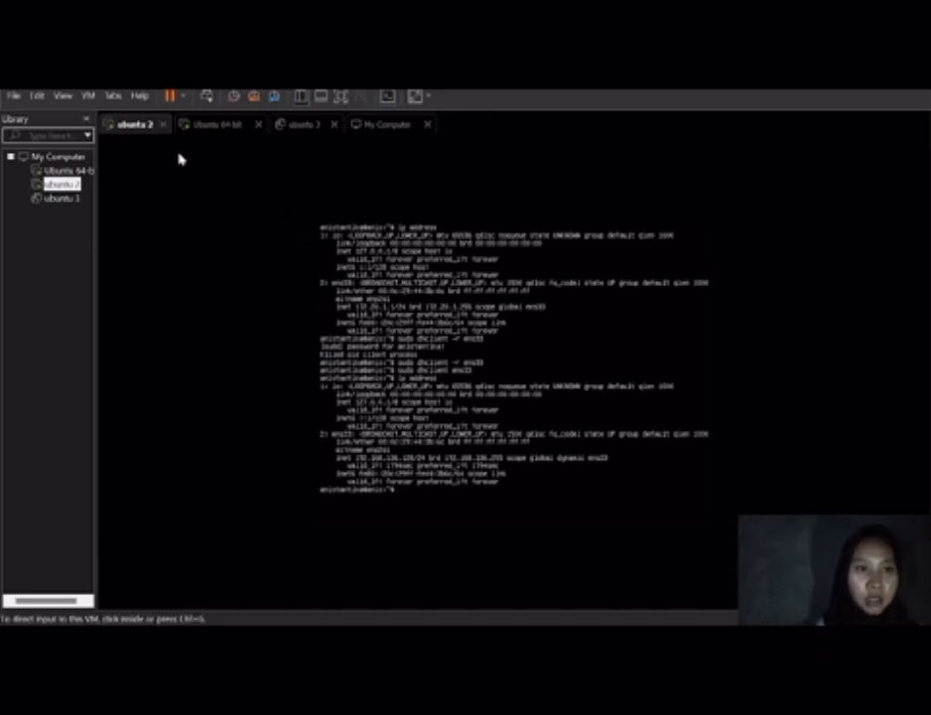
{"action": "left_click", "coordinate": [225, 127]}
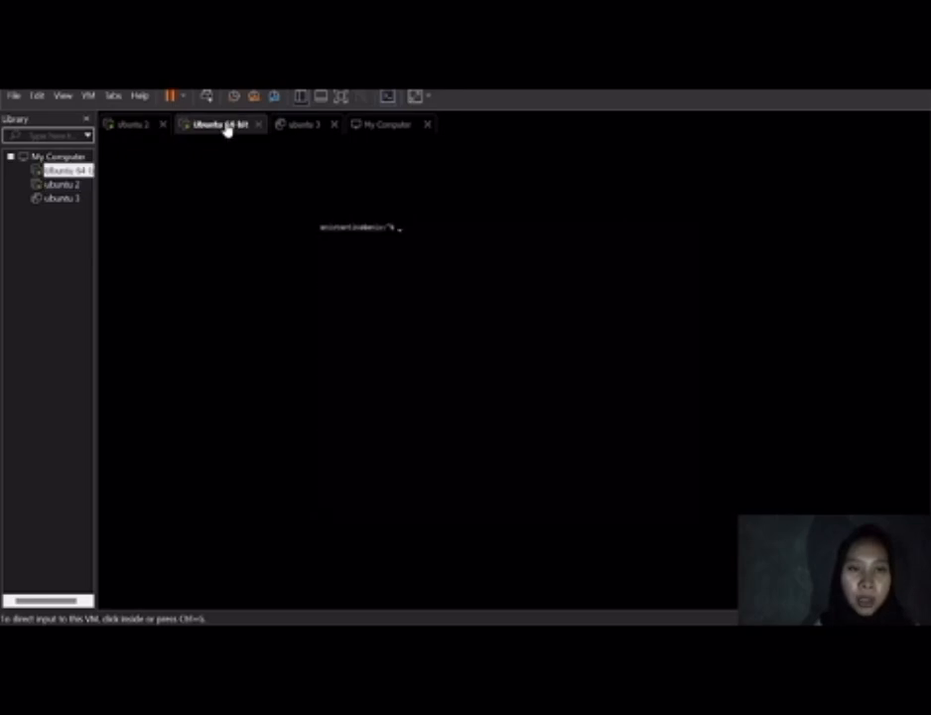
{"action": "left_click", "coordinate": [401, 227]}
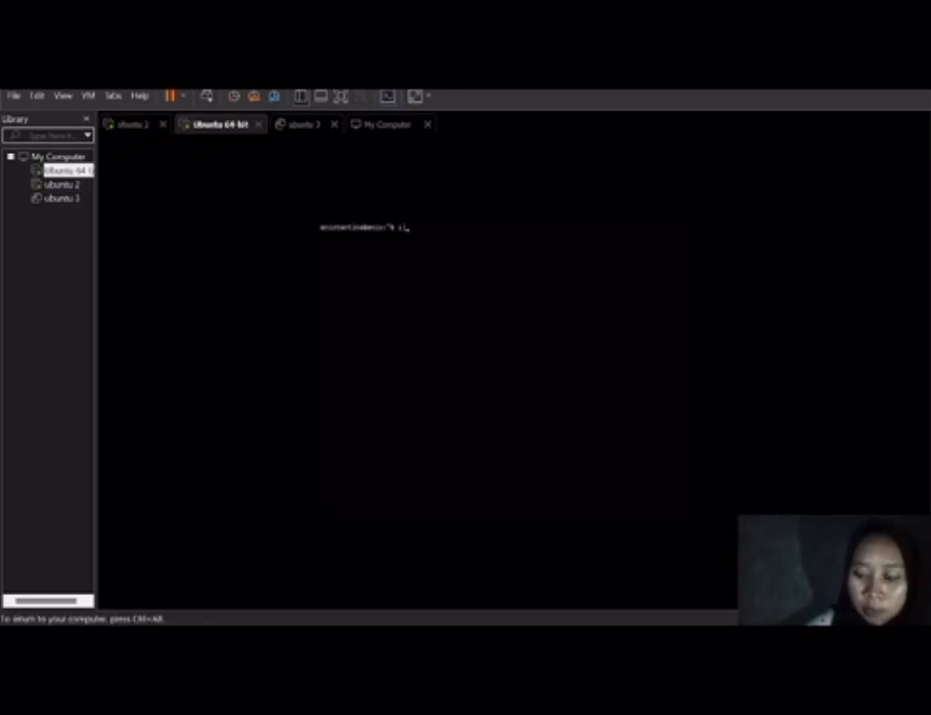
{"action": "type", "text": "ip ad"}
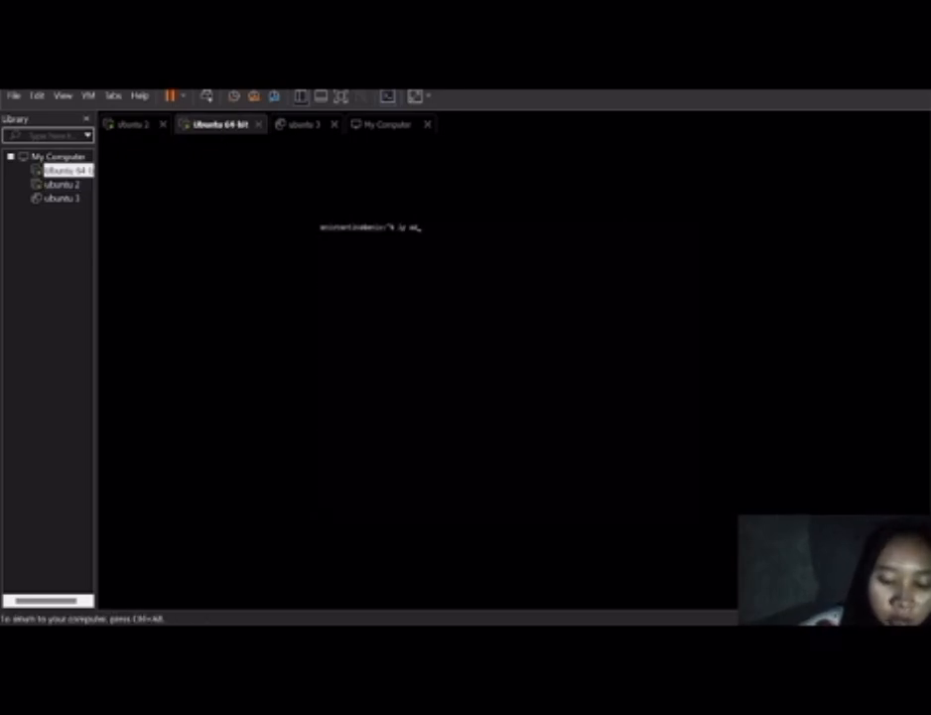
{"action": "type", "text": "dress"}
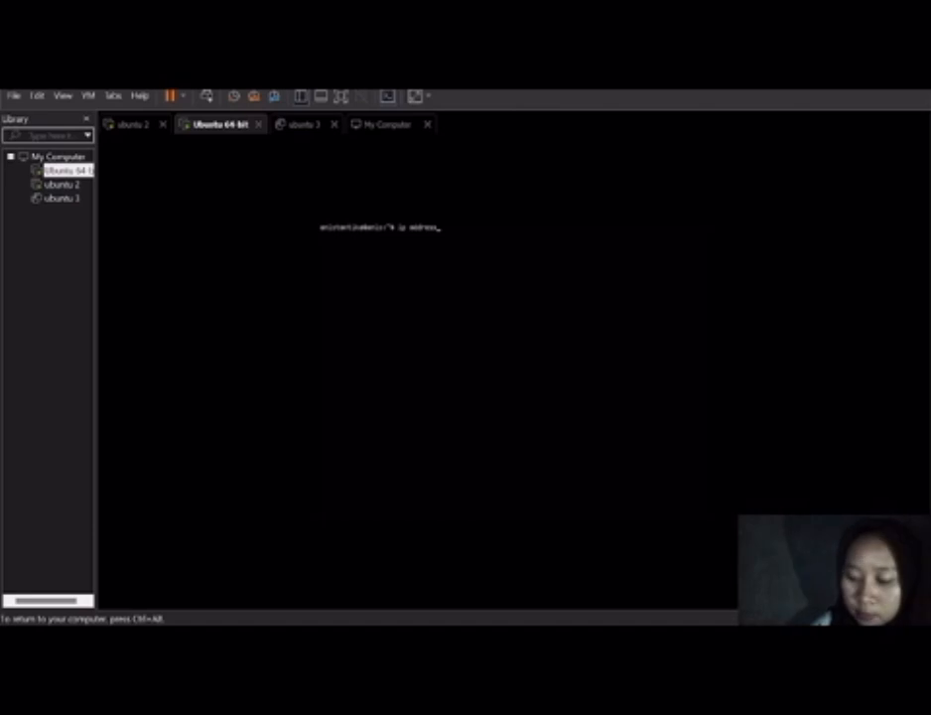
{"action": "key", "text": "Return"}
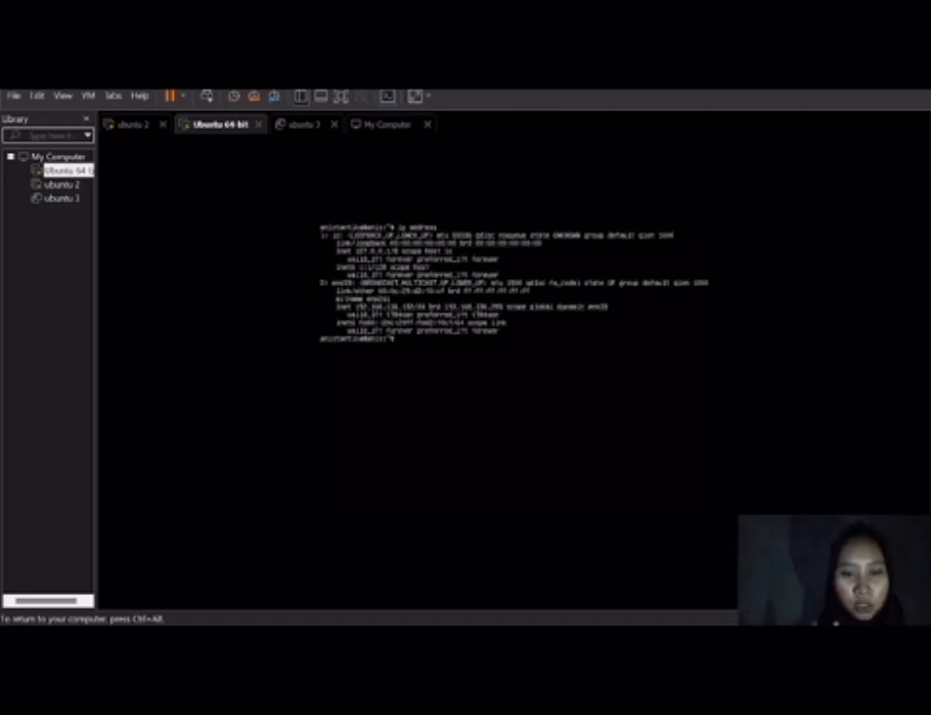
{"action": "key", "text": "ctrl+alt"}
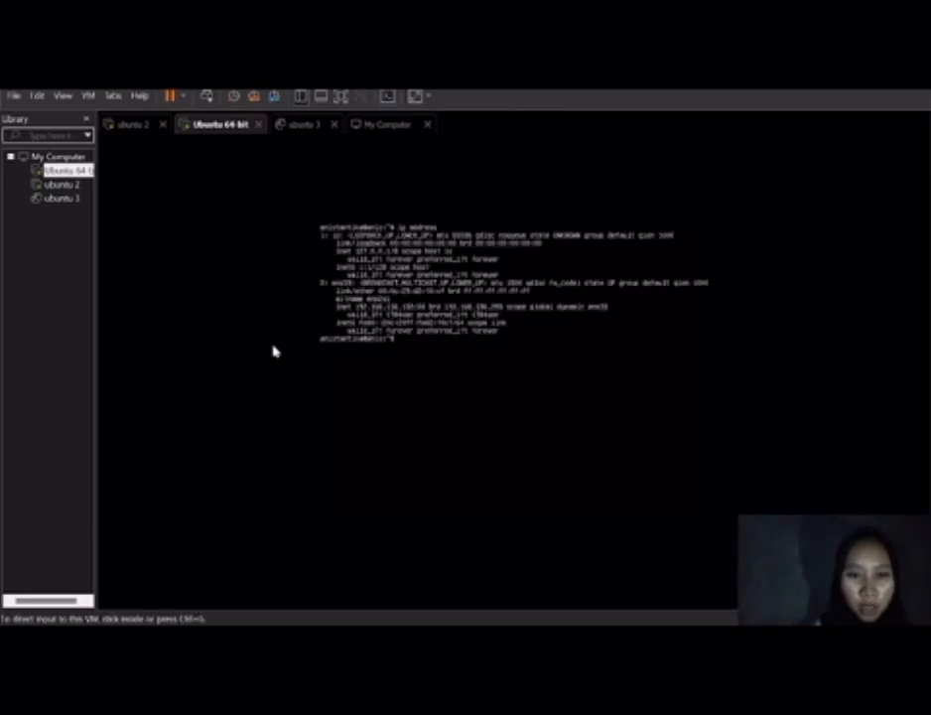
Step: Ping ubuntu 2 at 192.168.136.128 from the Ubuntu 64-bit virtual machine, and stop the ping after several replies
{"action": "left_click", "coordinate": [272, 349]}
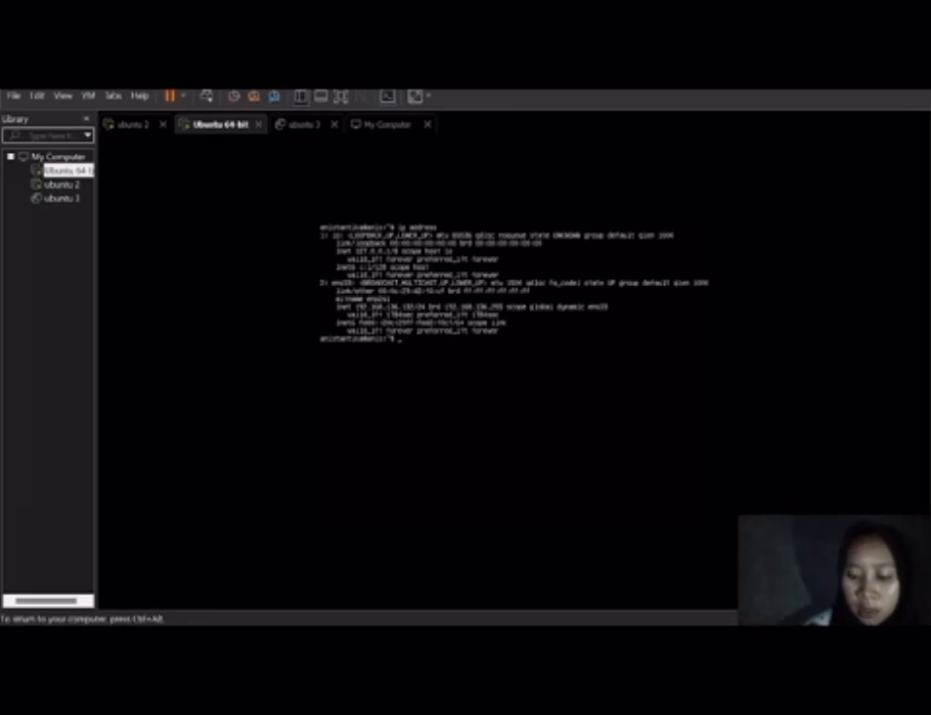
{"action": "type", "text": "i"}
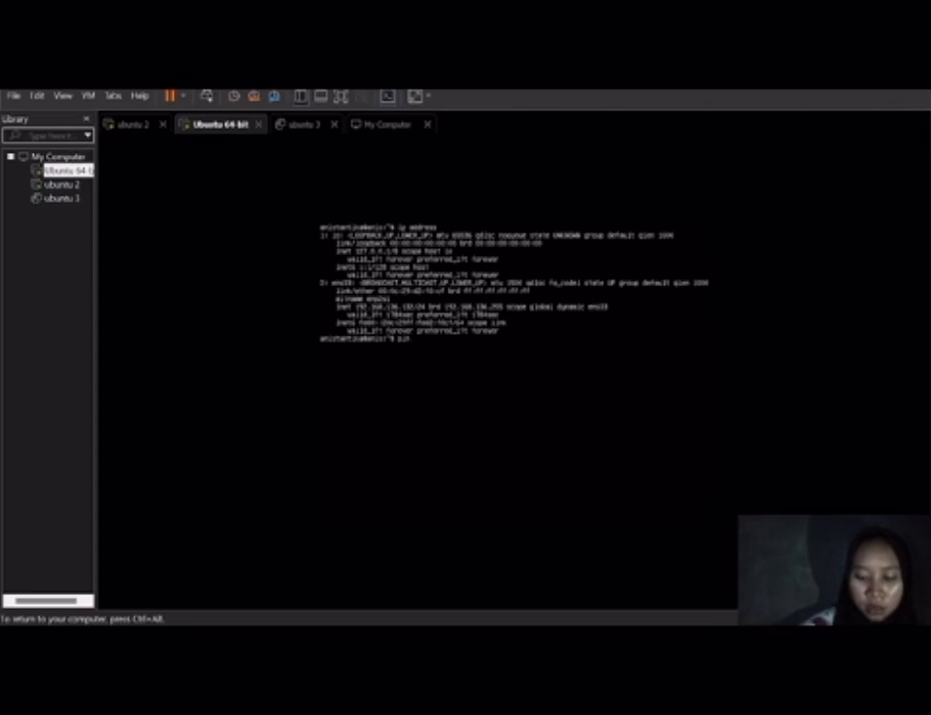
{"action": "type", "text": "ng"}
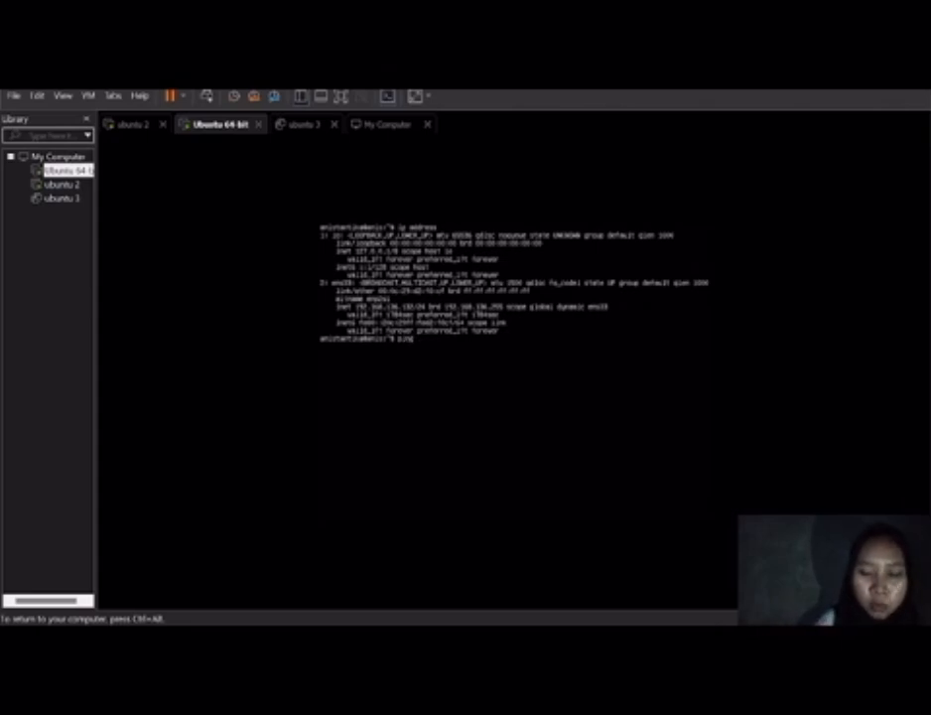
{"action": "type", "text": " 1"}
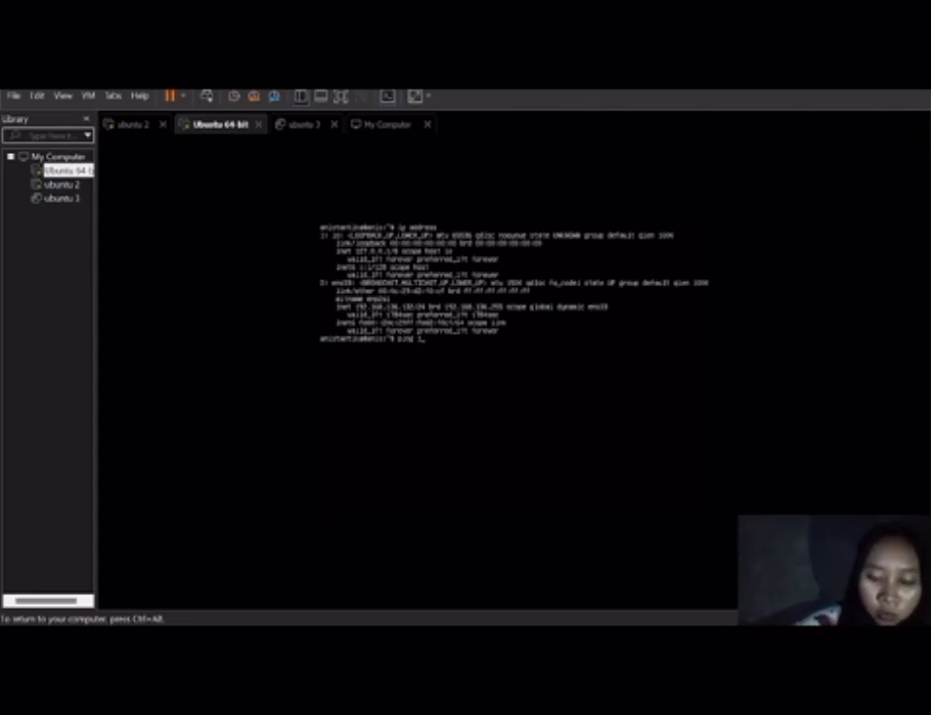
{"action": "type", "text": "92.1"}
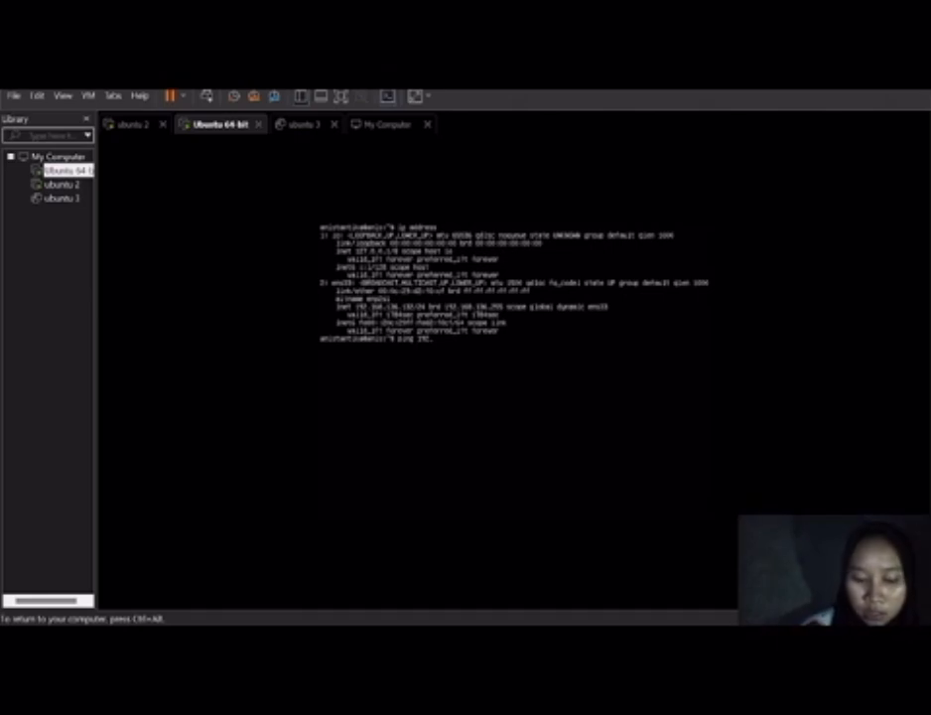
{"action": "type", "text": "6"}
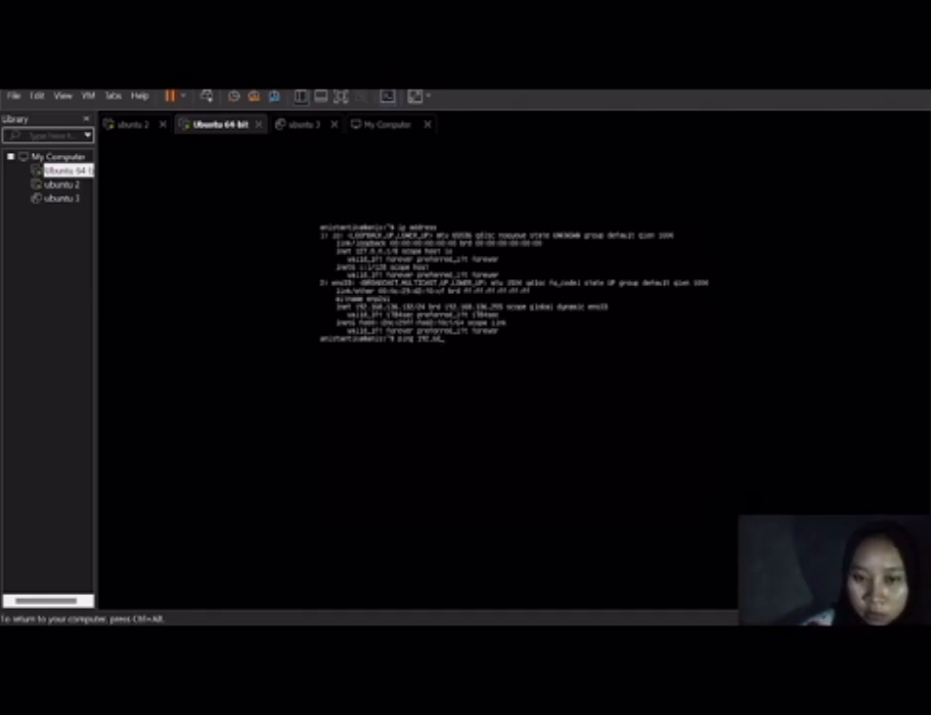
{"action": "key", "text": "BackSpace"}
{"action": "key", "text": "BackSpace"}
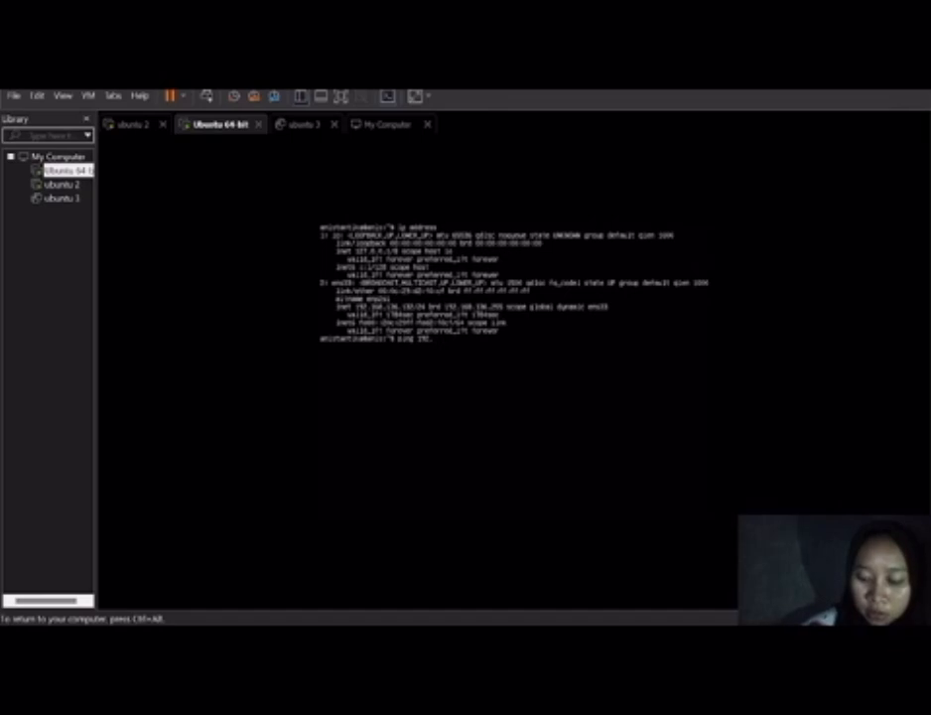
{"action": "type", "text": "168."}
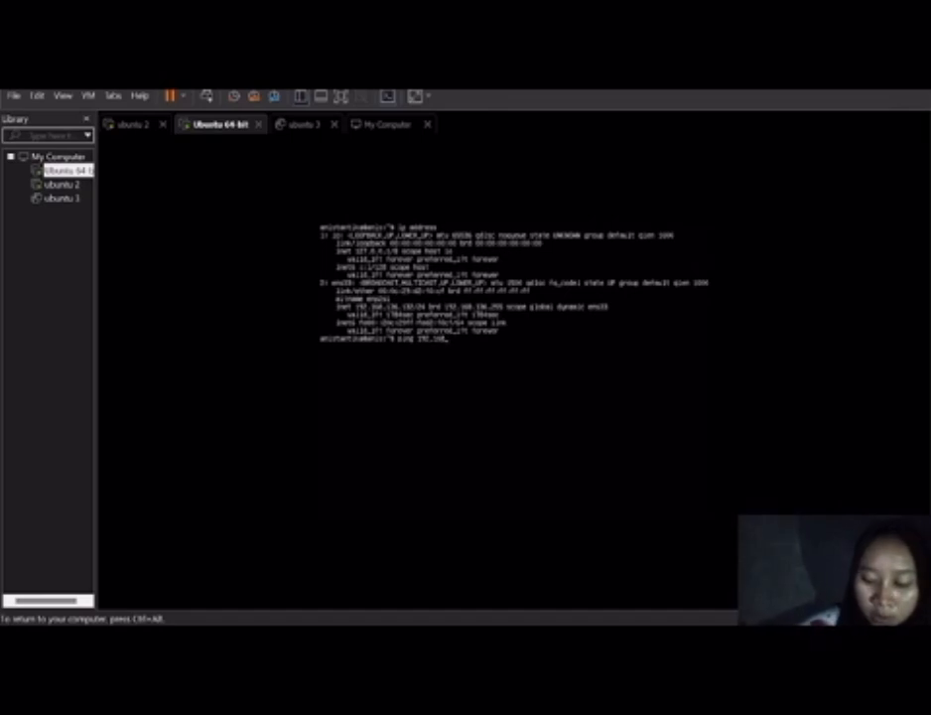
{"action": "key", "text": "ctrl+alt"}
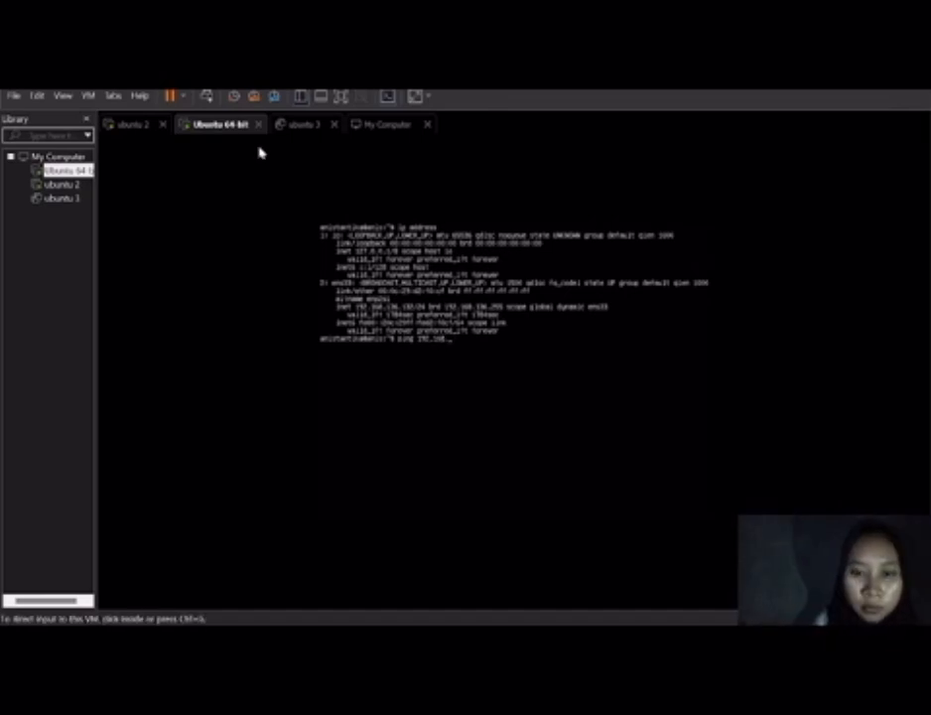
{"action": "left_click", "coordinate": [511, 281]}
{"action": "type", "text": "136.135"}
{"action": "key", "text": "Return"}
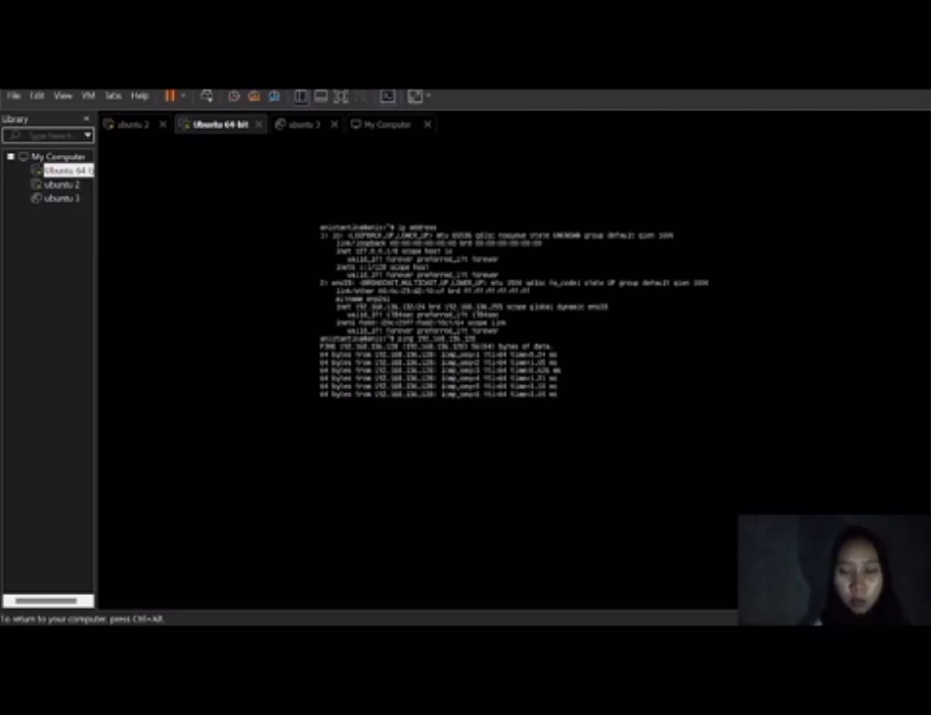
{"action": "key", "text": "ctrl+c"}
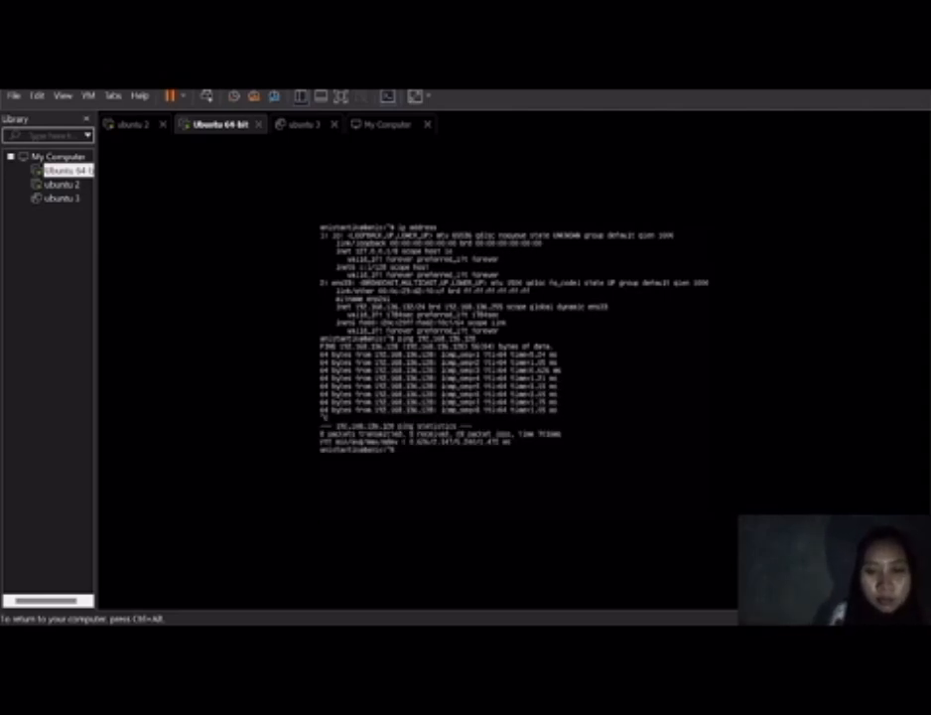
Step: Switch to the ubuntu 2 virtual machine and ping the Ubuntu 64-bit machine at 192.168.136.132
{"action": "key", "text": "ctrl+alt"}
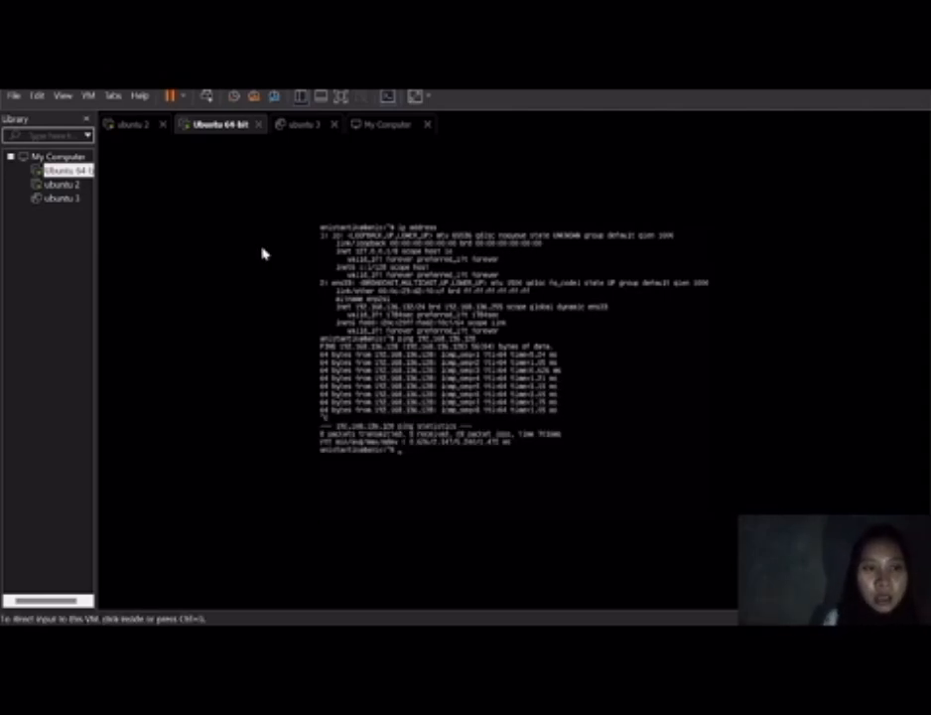
{"action": "left_click", "coordinate": [139, 125]}
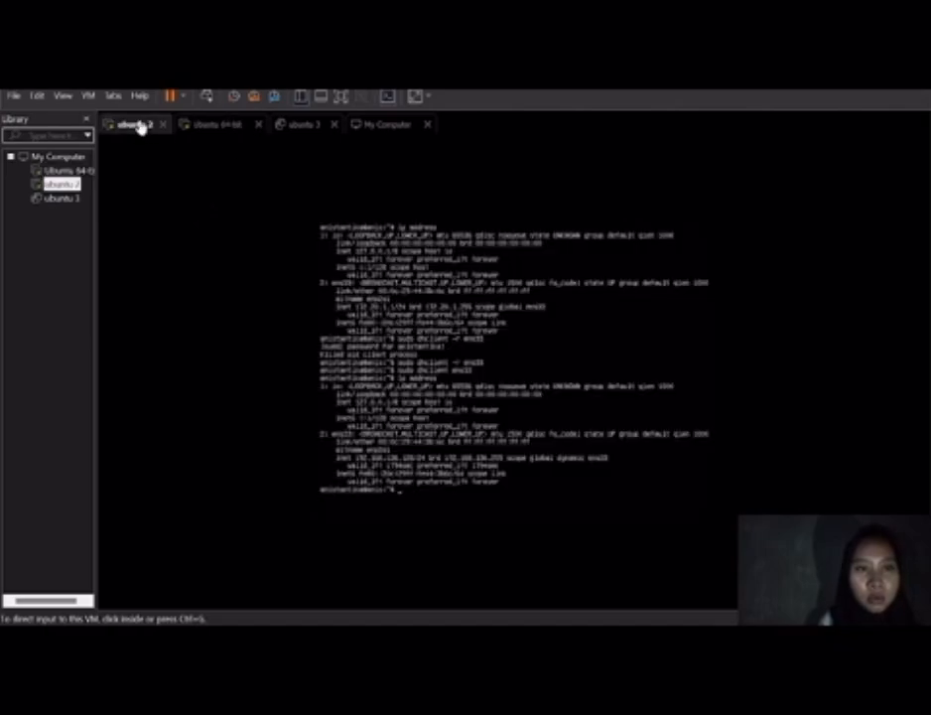
{"action": "left_click", "coordinate": [477, 505]}
{"action": "type", "text": "ping"}
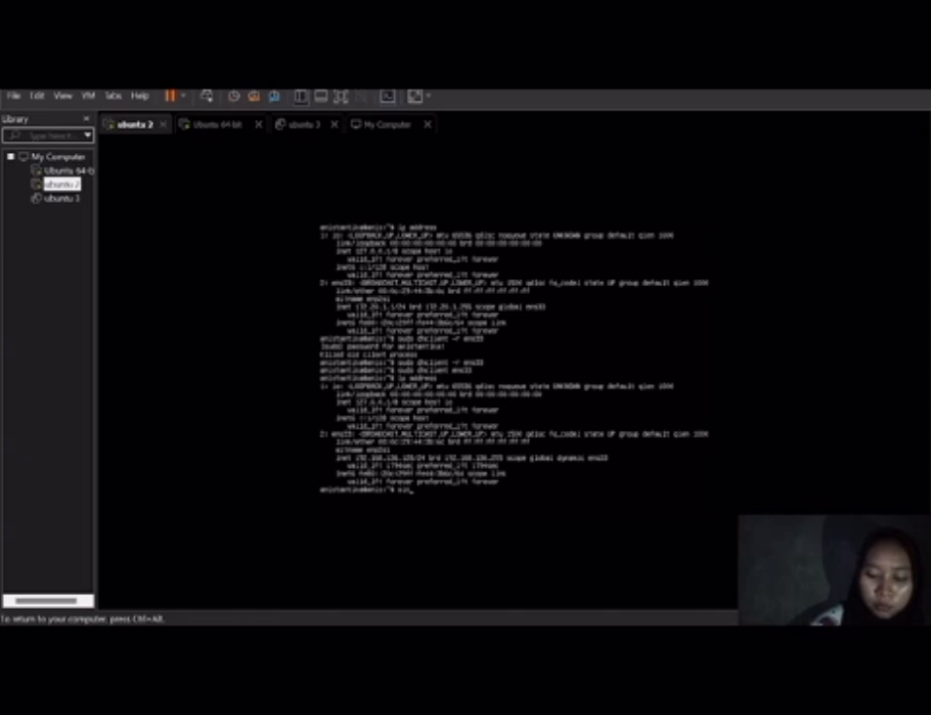
{"action": "key", "text": "BackSpace"}
{"action": "key", "text": "BackSpace"}
{"action": "key", "text": "BackSpace"}
{"action": "key", "text": "BackSpace"}
{"action": "type", "text": "ping"}
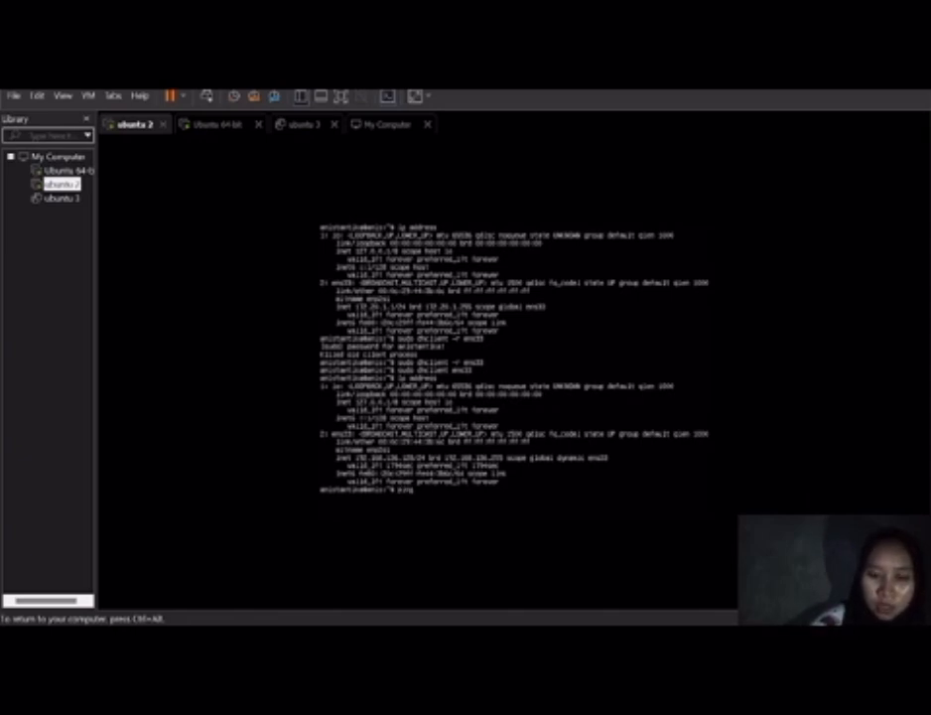
{"action": "type", "text": " 192"}
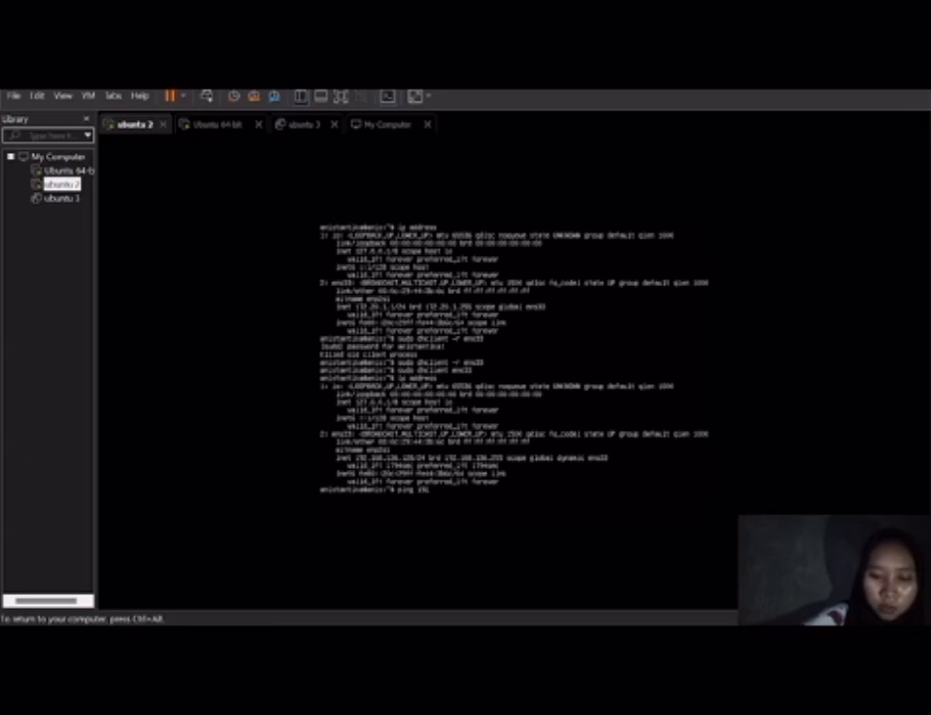
{"action": "type", "text": "."}
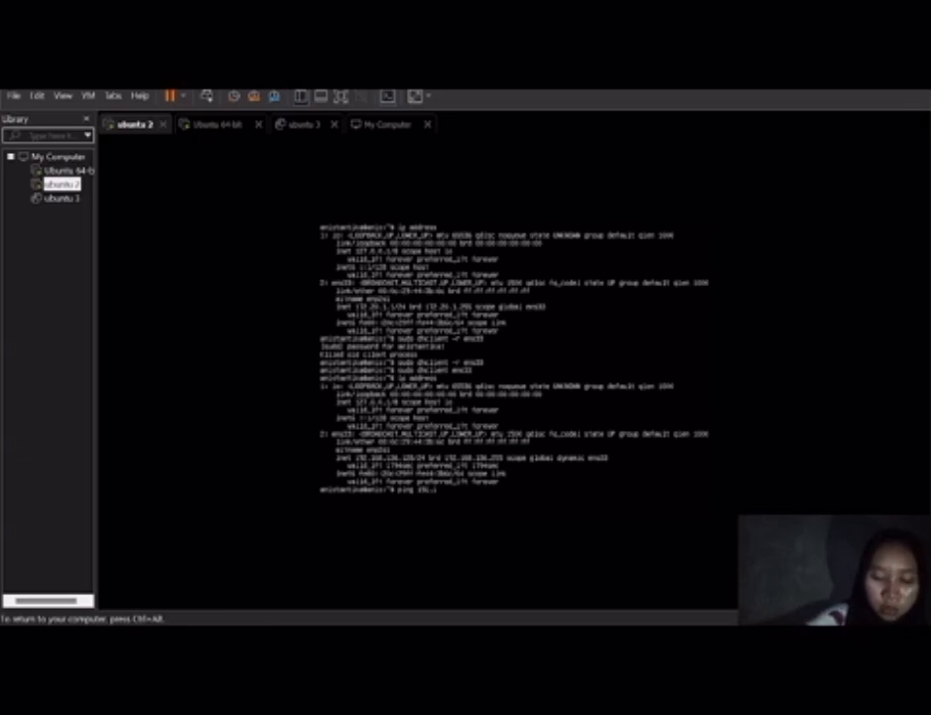
{"action": "type", "text": "168.136"}
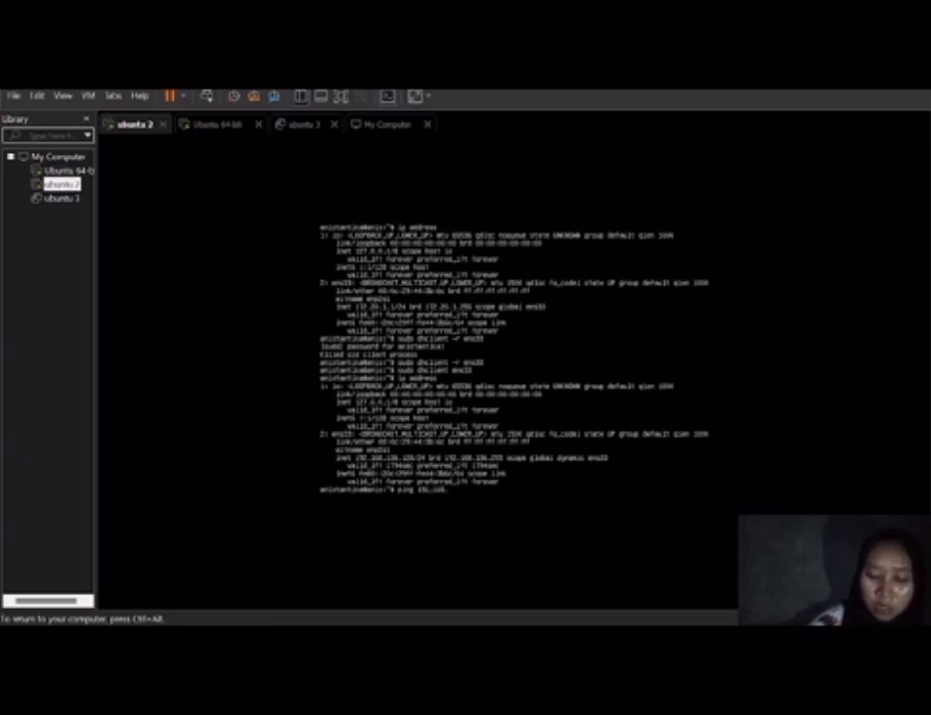
{"action": "type", "text": ".192"}
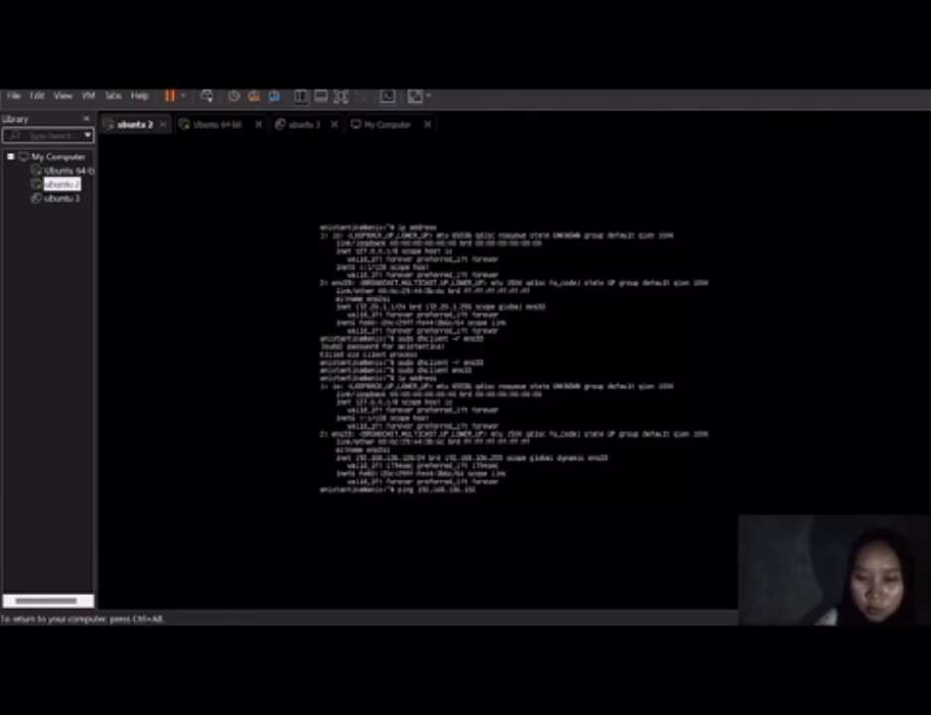
{"action": "key", "text": "Return"}
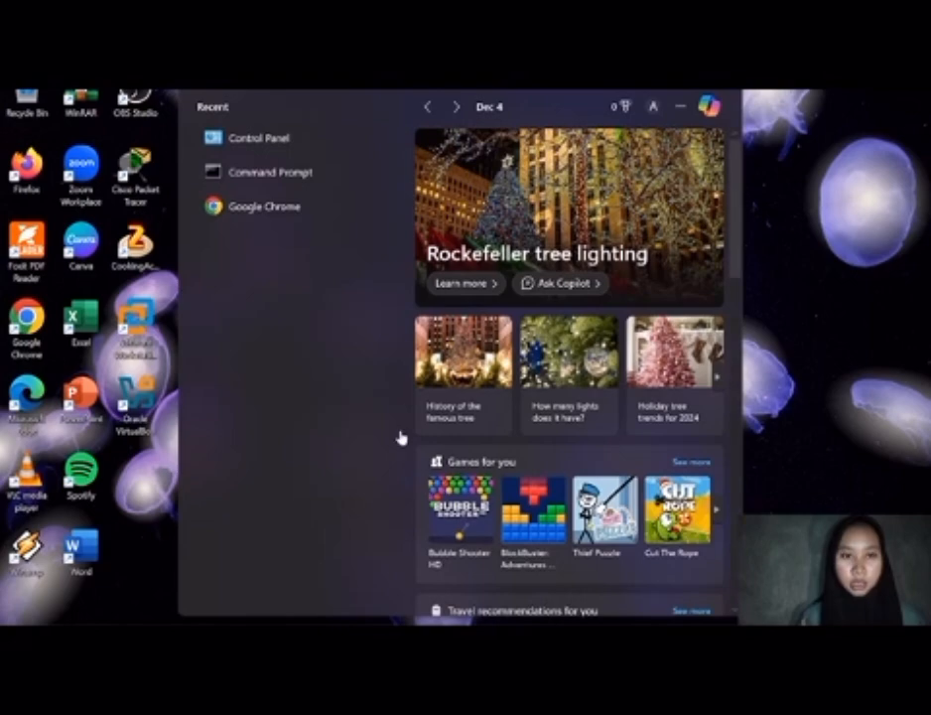
Step: Open the Windows Control Panel and bring up the host's network adapter list through Network and Sharing Center
{"action": "left_click", "coordinate": [267, 145]}
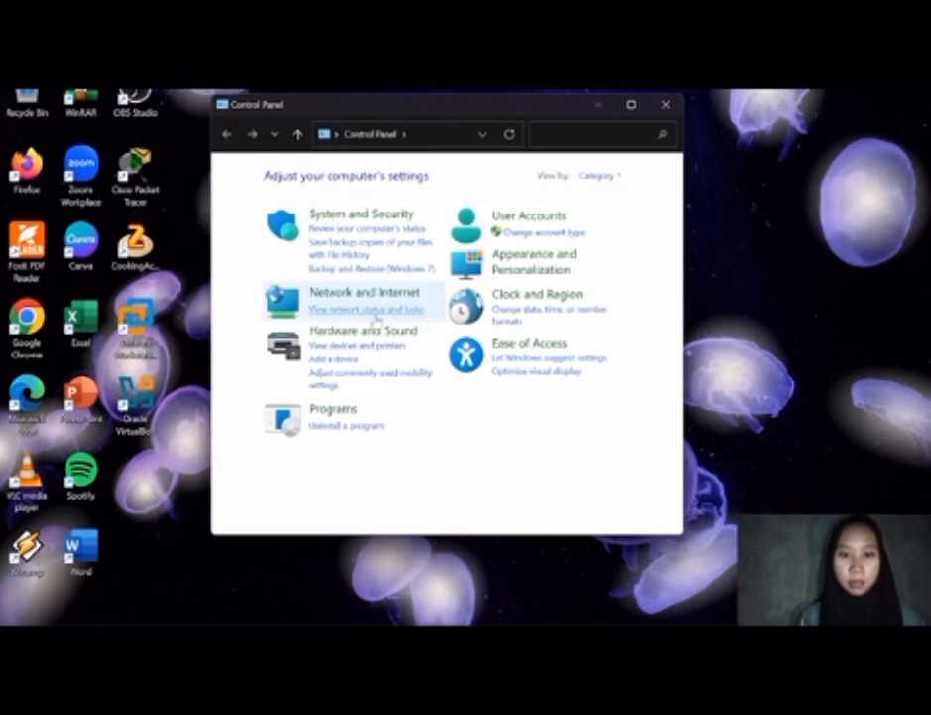
{"action": "left_click", "coordinate": [369, 299]}
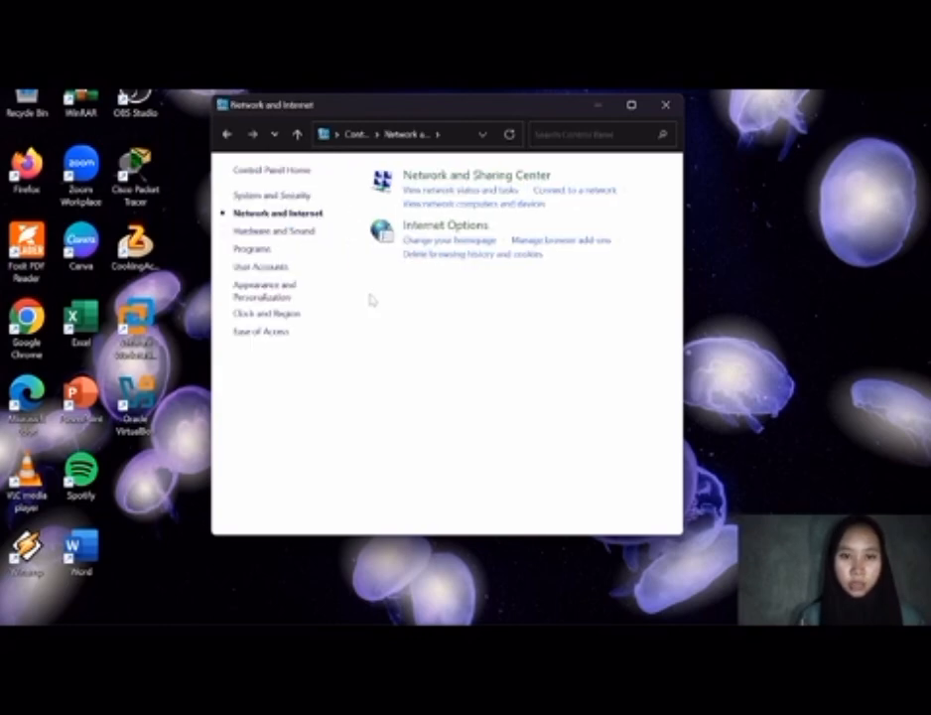
{"action": "left_click", "coordinate": [468, 189]}
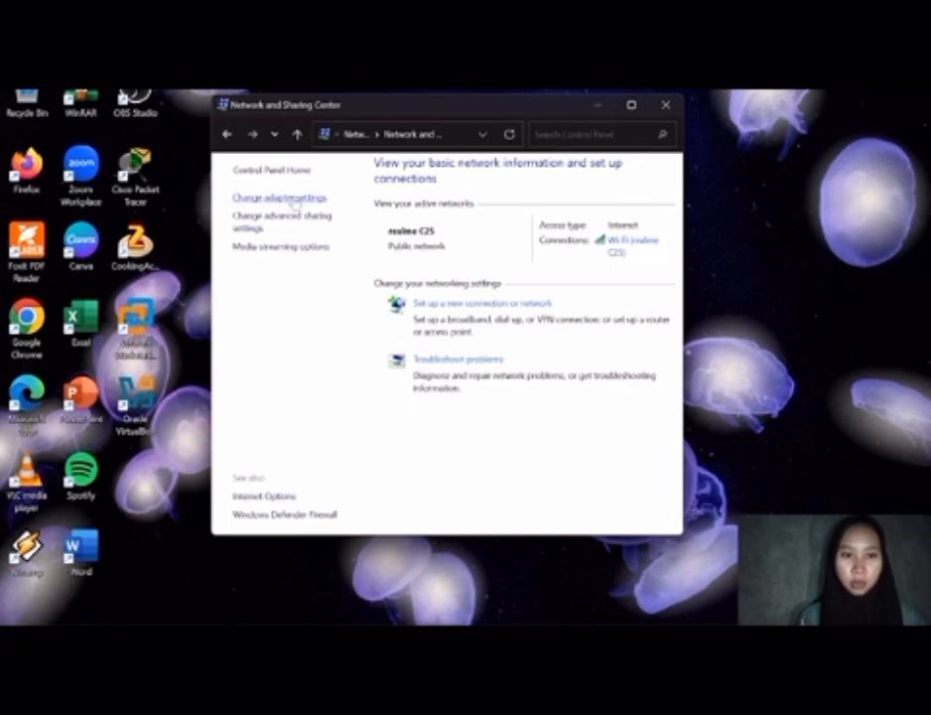
{"action": "left_click", "coordinate": [294, 200]}
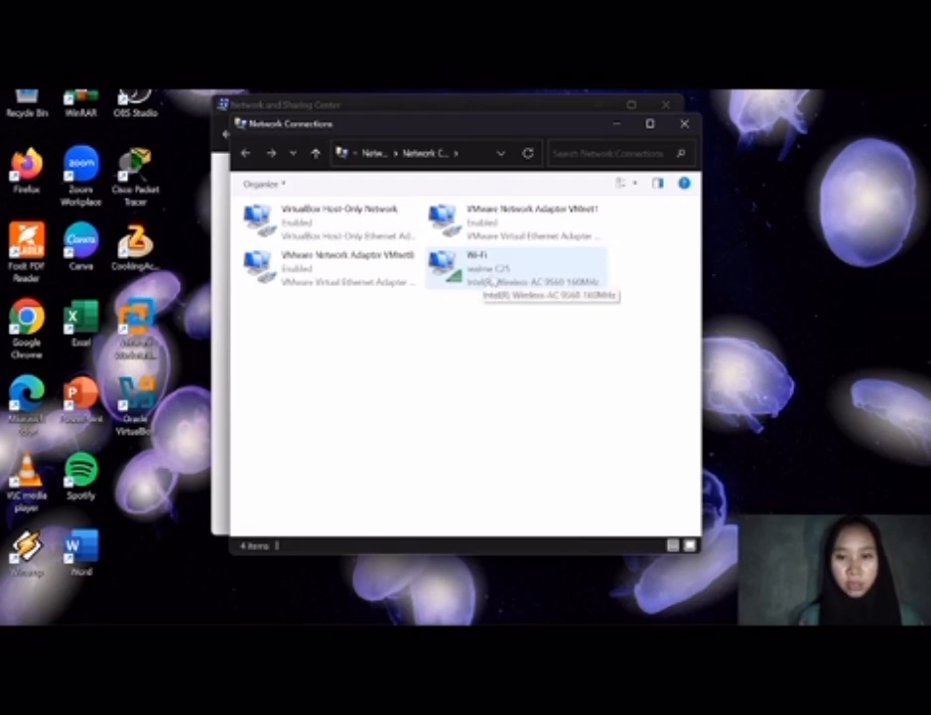
Step: Examine the Wi-Fi adapter's network connection details, including its IPv4 address and gateway, and close the details and status dialogs
{"action": "left_click", "coordinate": [494, 281]}
{"action": "double_click", "coordinate": [494, 282]}
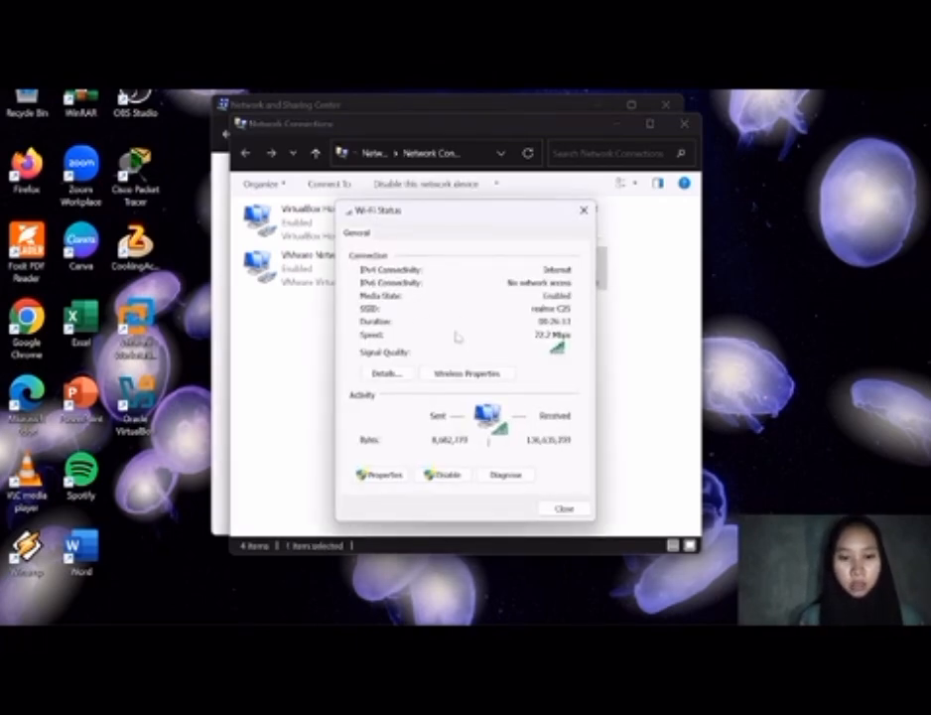
{"action": "left_click", "coordinate": [389, 374]}
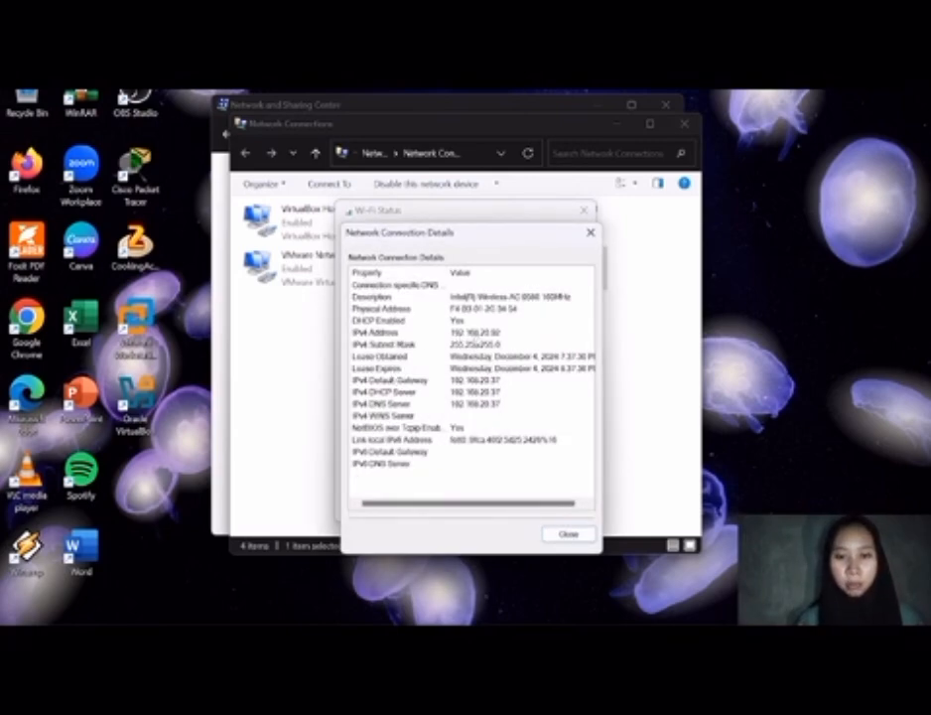
{"action": "left_click", "coordinate": [567, 534]}
{"action": "left_click", "coordinate": [563, 508]}
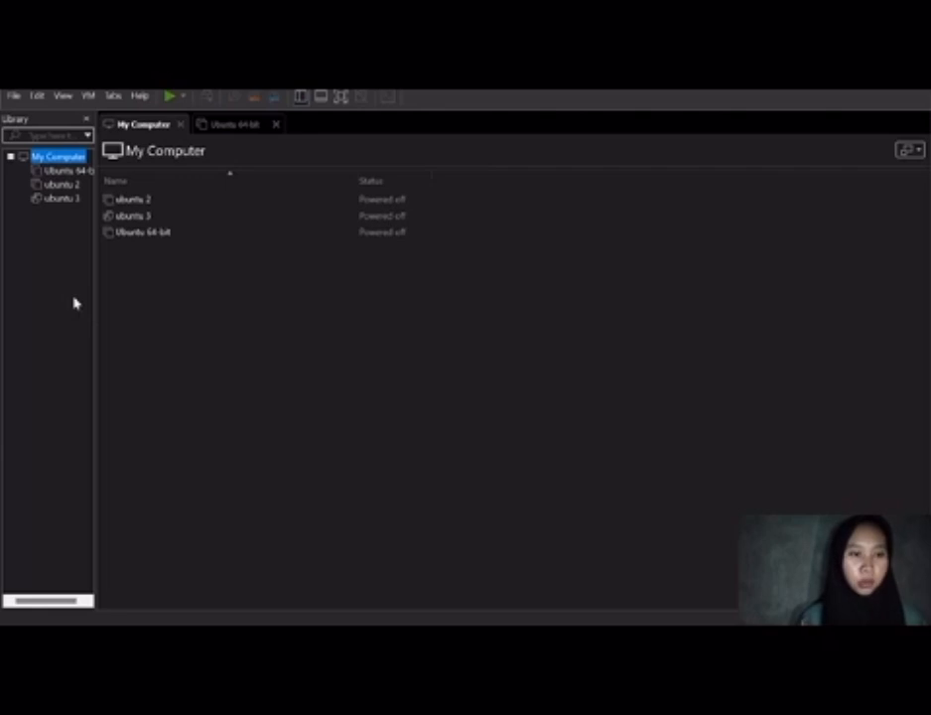
Step: Set the Ubuntu 64-bit virtual machine's network adapter to Bridged, connected directly to the physical network
{"action": "left_click", "coordinate": [57, 172]}
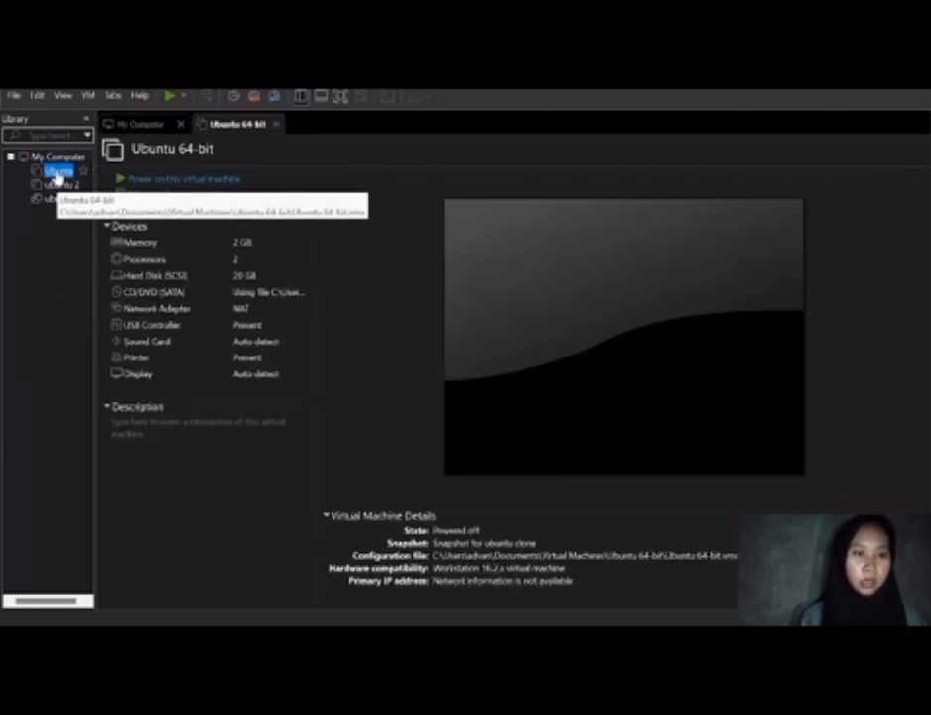
{"action": "left_click", "coordinate": [165, 311]}
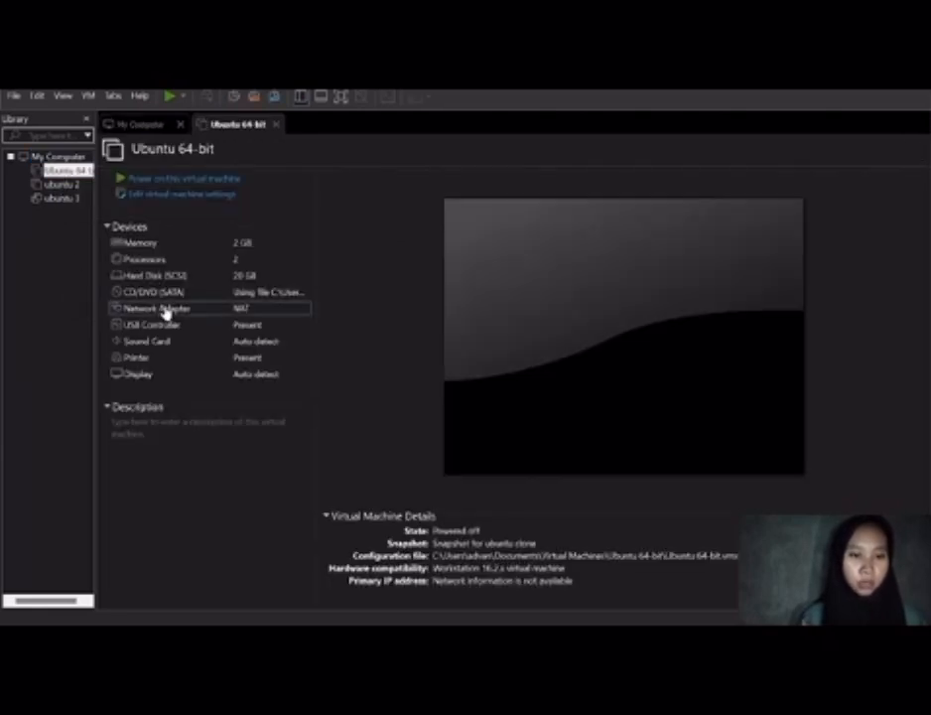
{"action": "double_click", "coordinate": [166, 310]}
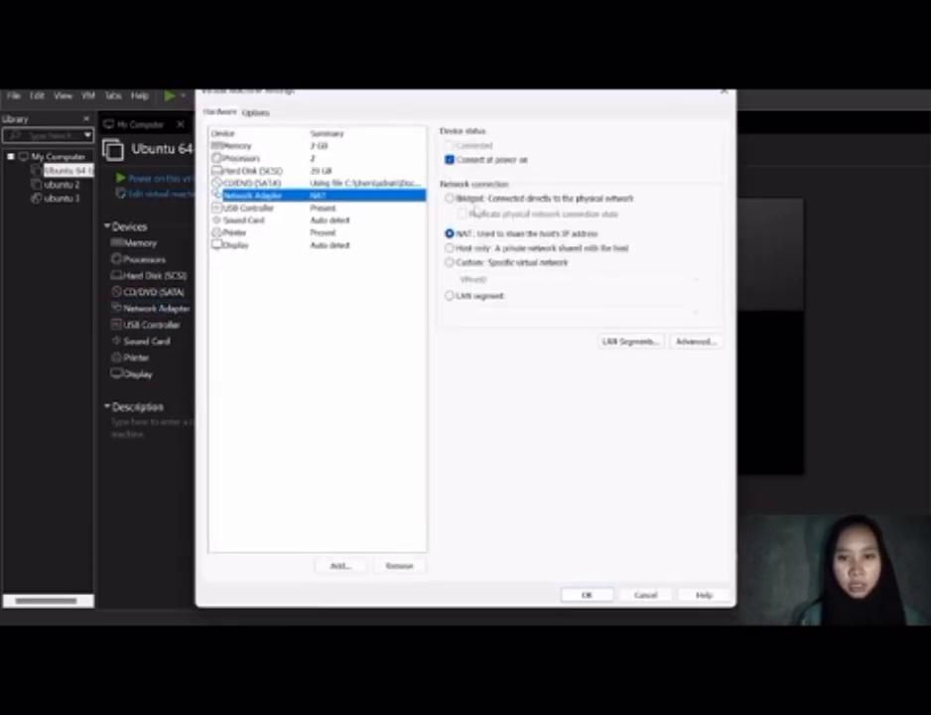
{"action": "left_click", "coordinate": [451, 198]}
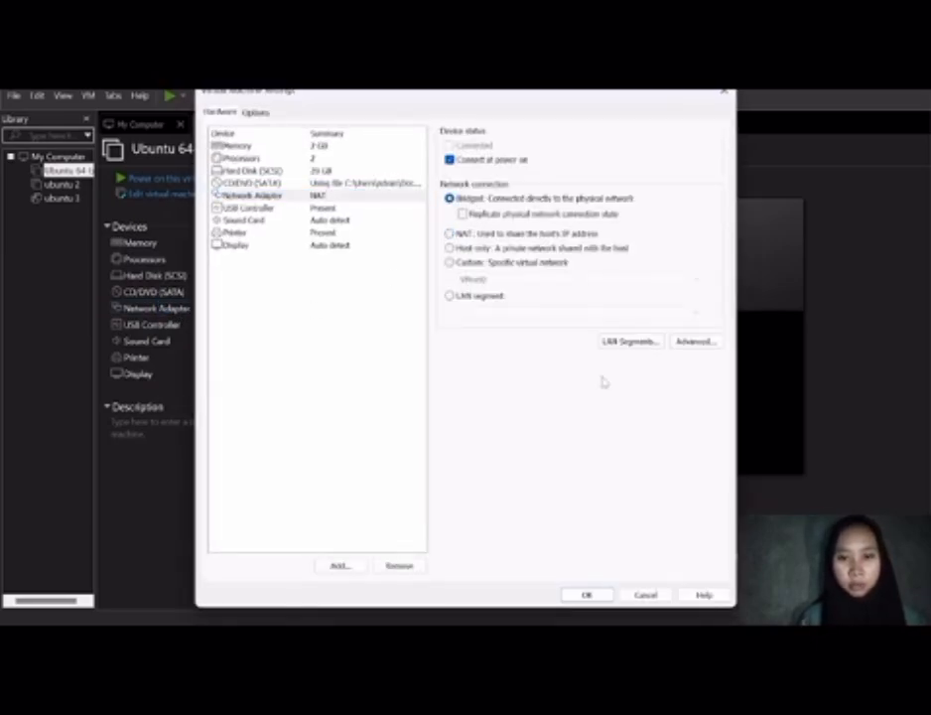
{"action": "left_click", "coordinate": [594, 595]}
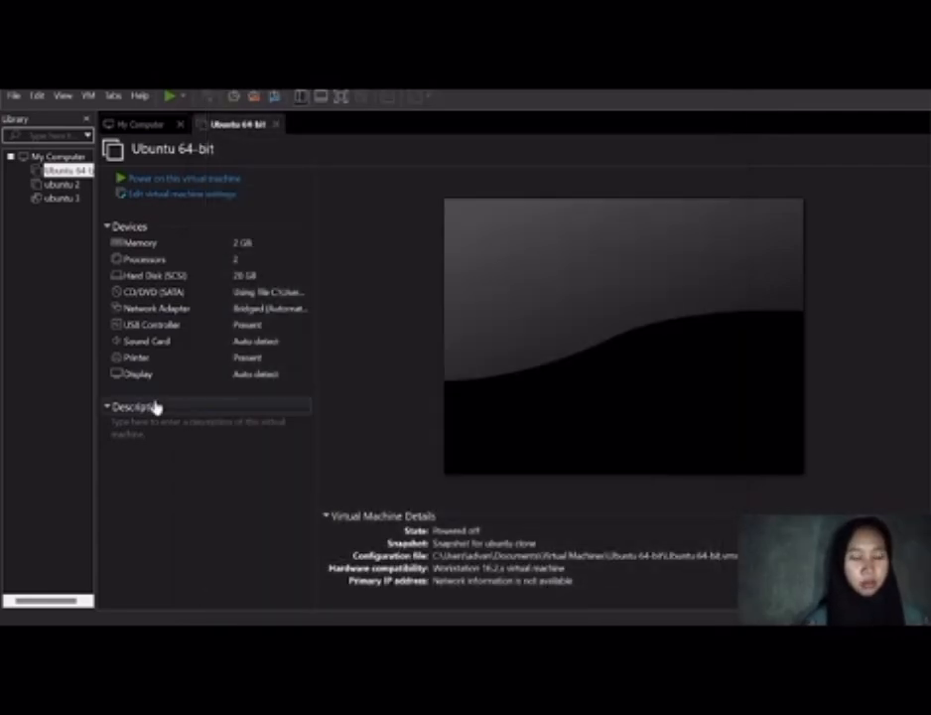
Step: In the Virtual Network Editor with administrator privileges, bridge VMnet0 to the Intel(R) Wireless-AC 9560 160MHz adapter and apply the change
{"action": "left_click", "coordinate": [37, 96]}
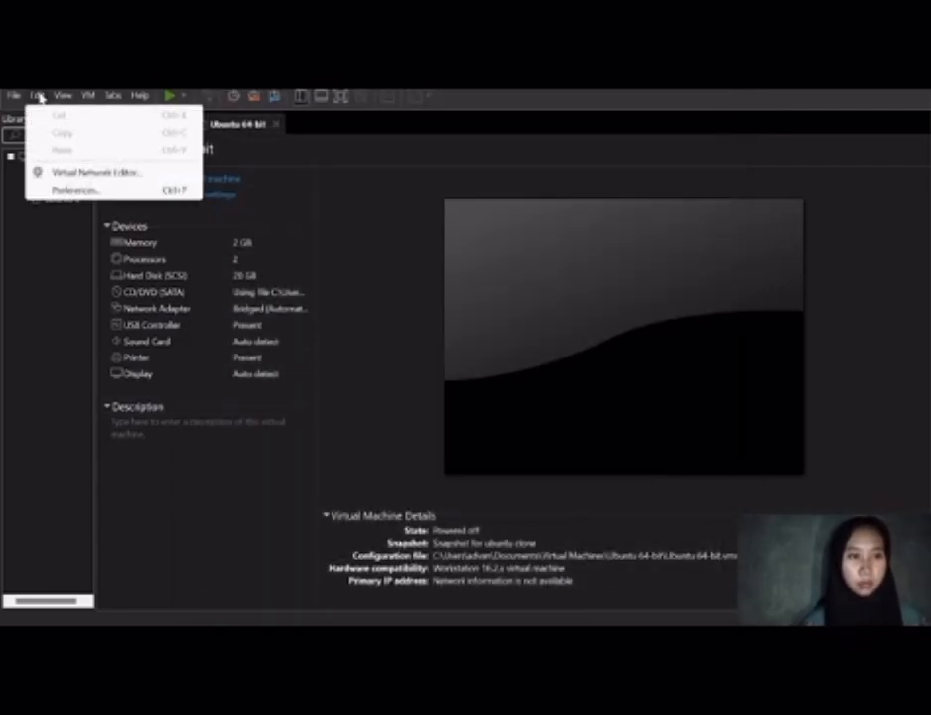
{"action": "left_click", "coordinate": [80, 174]}
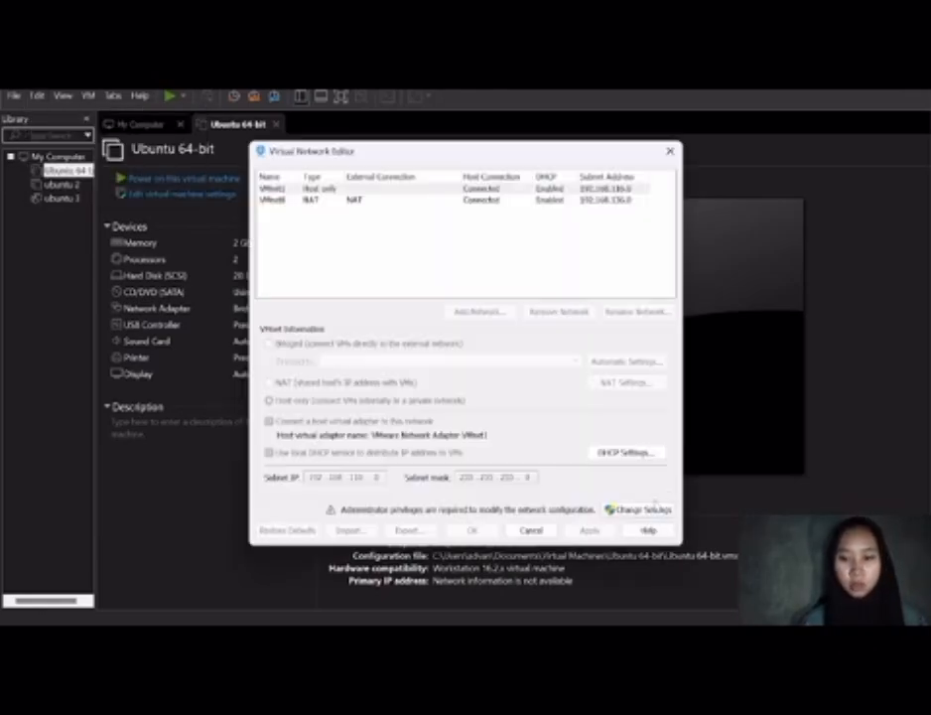
{"action": "left_click", "coordinate": [611, 510]}
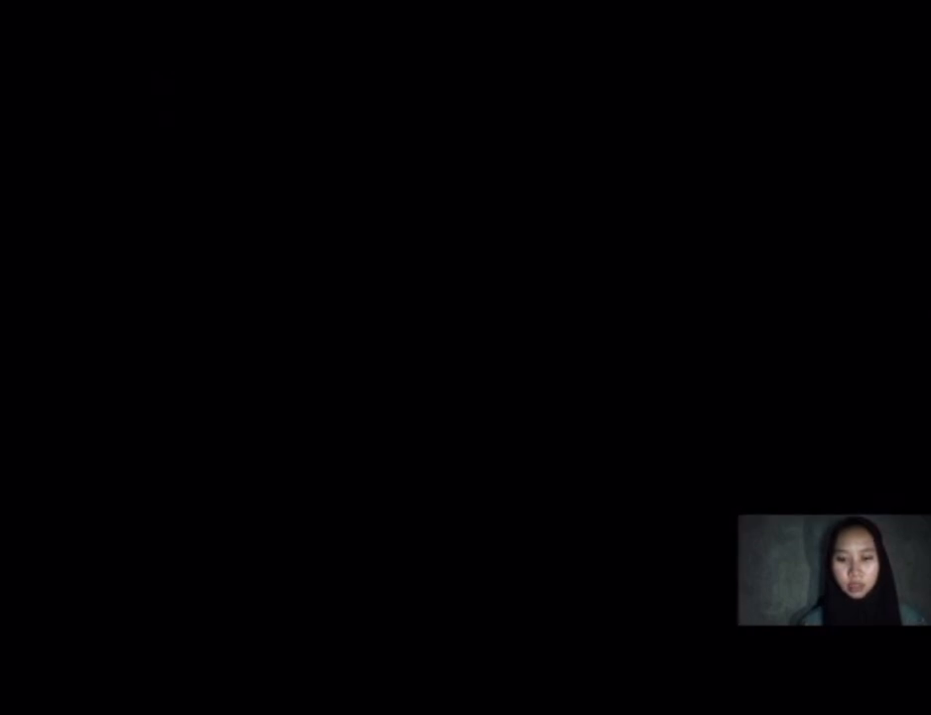
{"action": "left_click", "coordinate": [406, 485]}
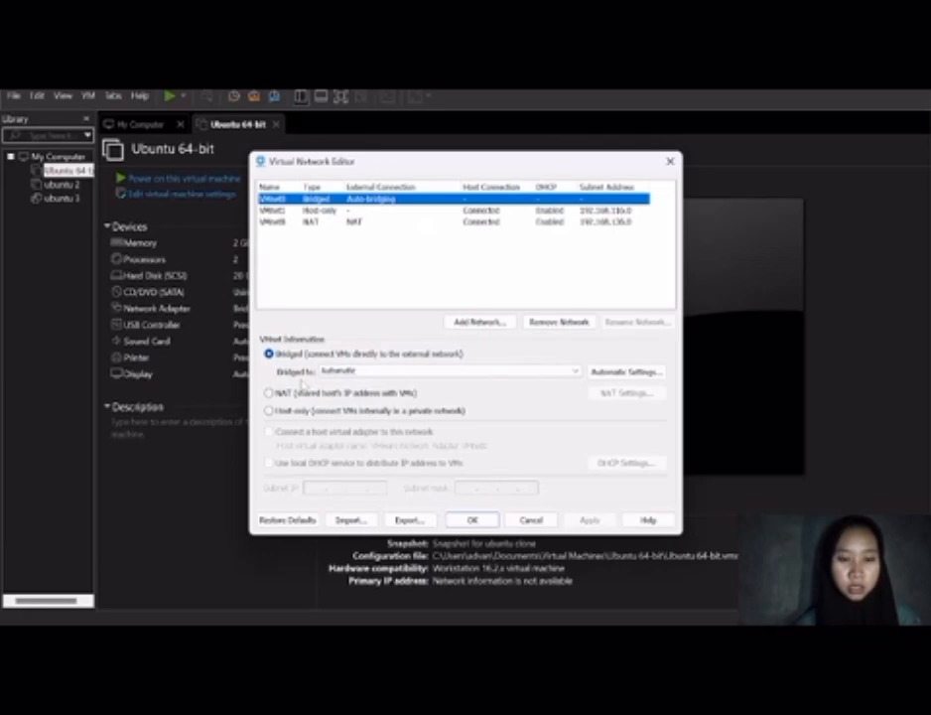
{"action": "left_click", "coordinate": [575, 373]}
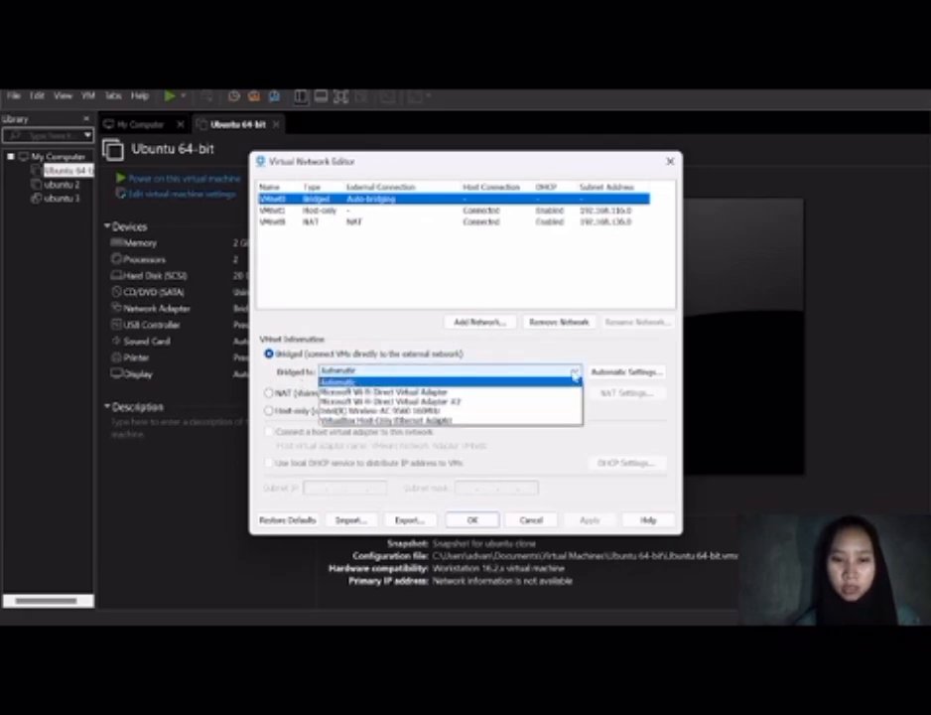
{"action": "left_click", "coordinate": [482, 411]}
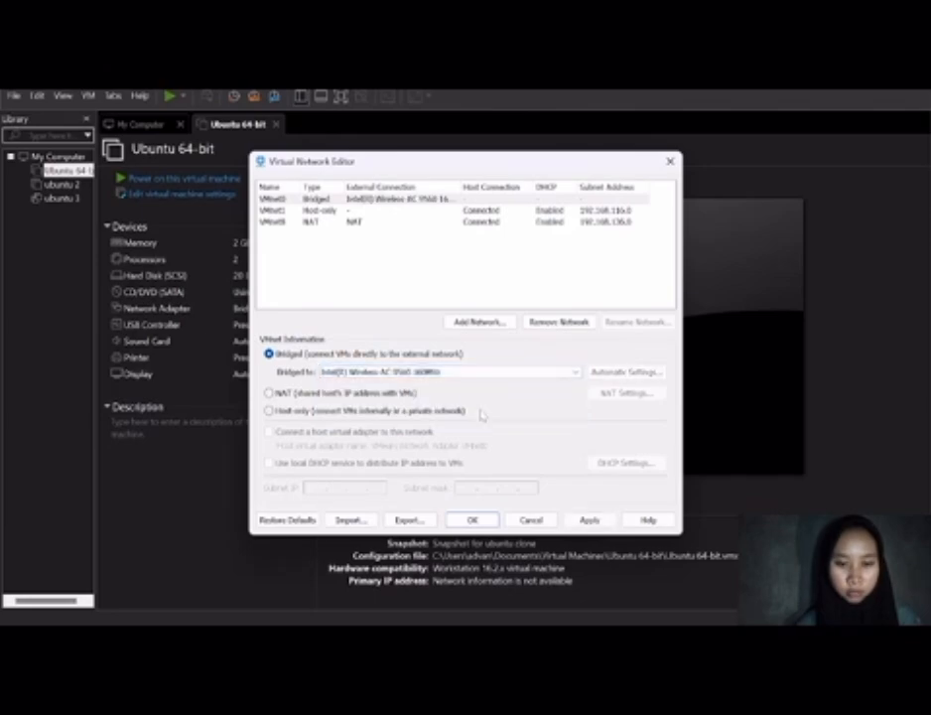
{"action": "left_click", "coordinate": [599, 521]}
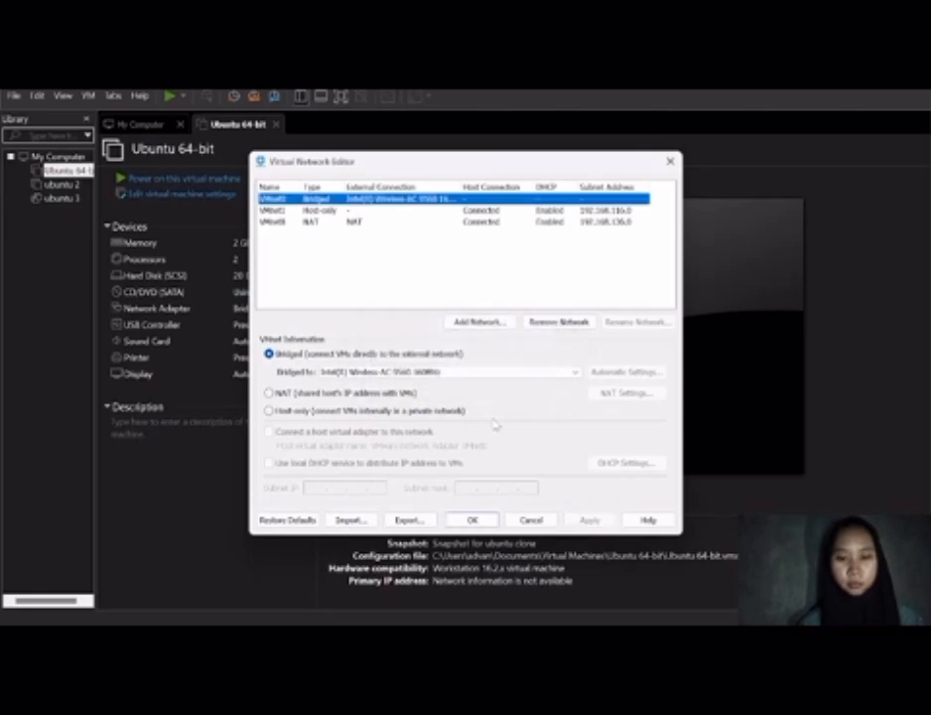
{"action": "left_click", "coordinate": [475, 520]}
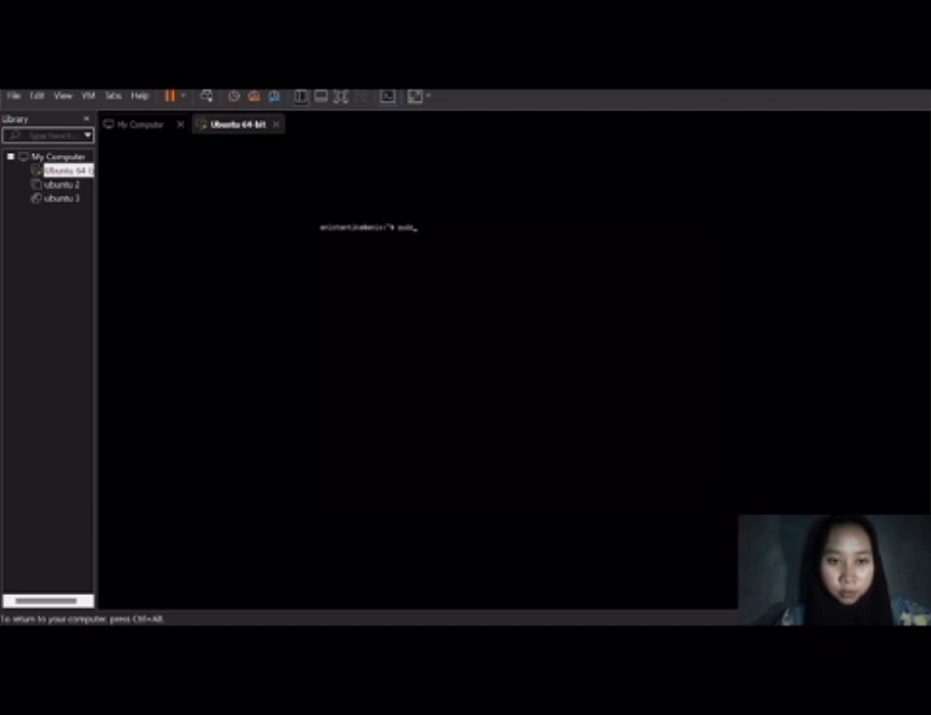
Step: Release the DHCP lease in the Ubuntu 64-bit machine with "sudo dhclient -r ens33", entering the sudo password
{"action": "type", "text": "hclient -r ens33"}
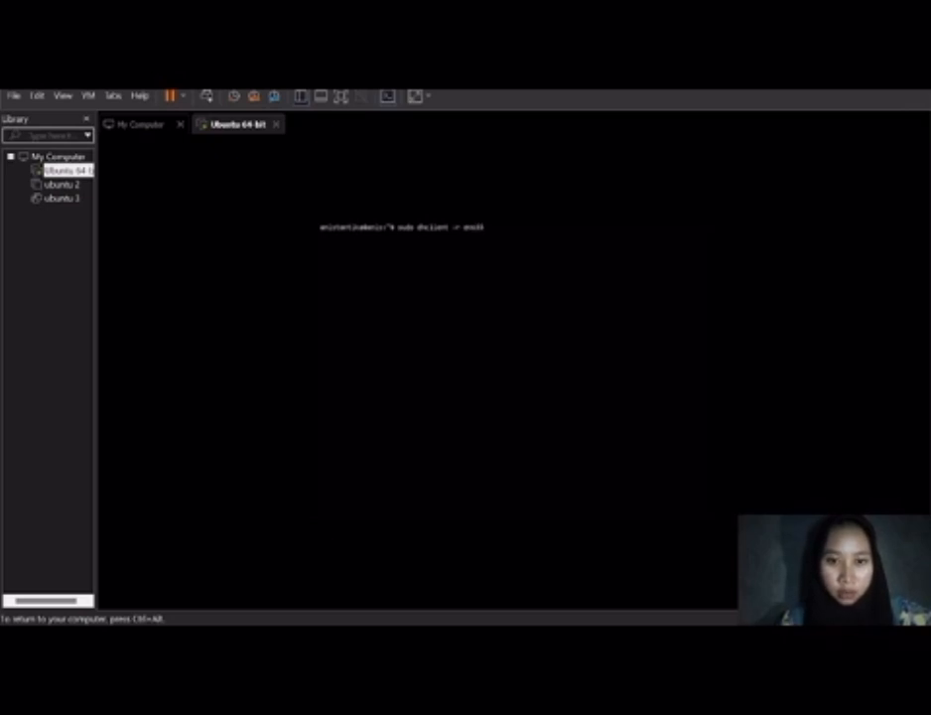
{"action": "key", "text": "Return"}
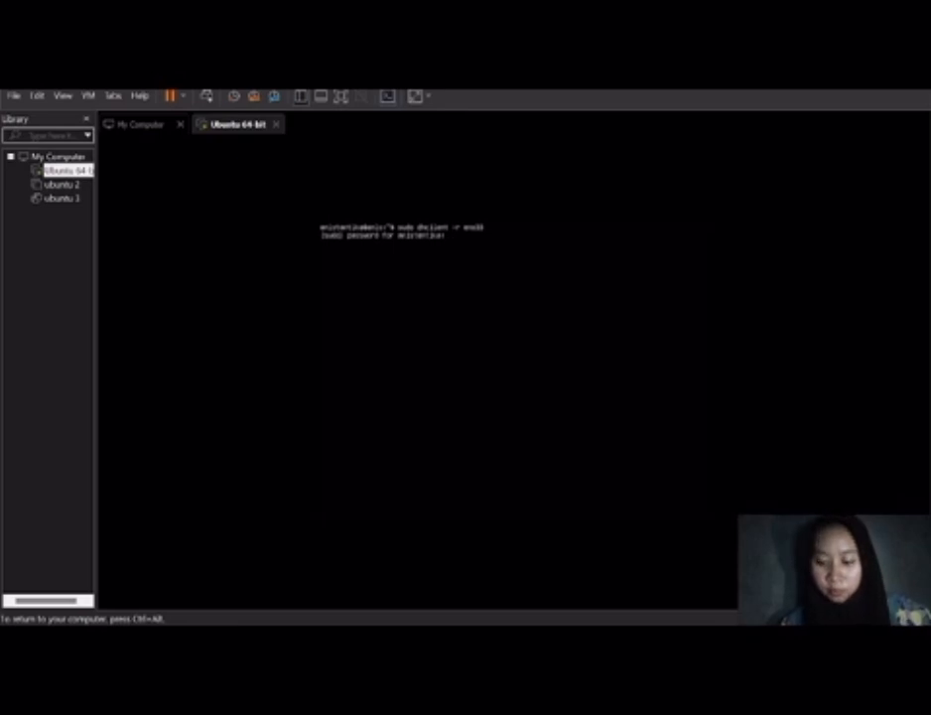
{"action": "key", "text": "Return"}
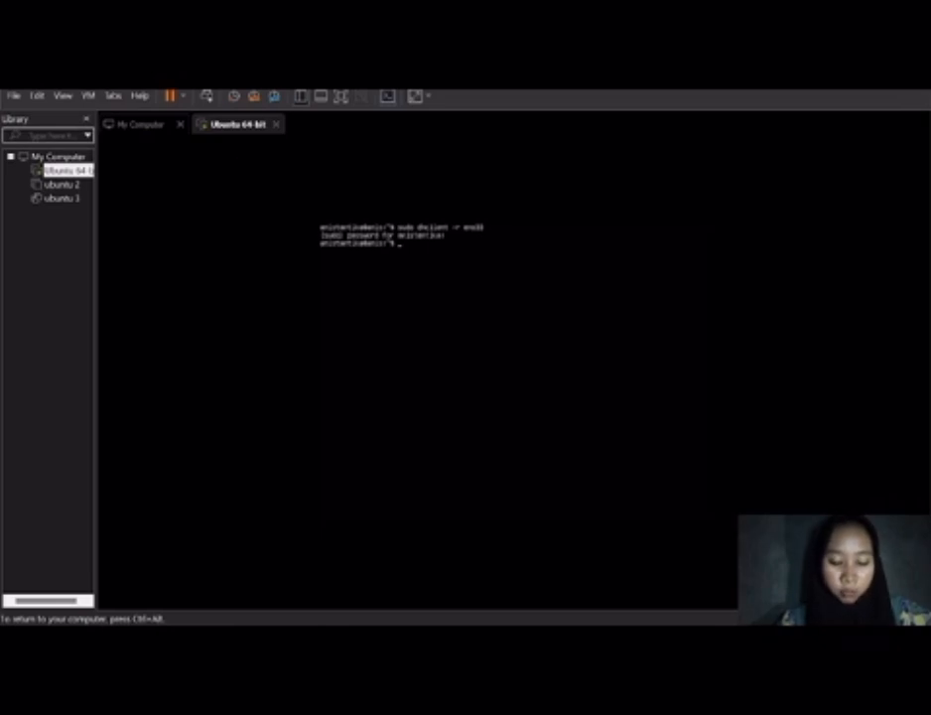
Step: Request a new DHCP lease with "sudo dhclient ens33" and list the interfaces with "ip address"
{"action": "type", "text": "sudo "}
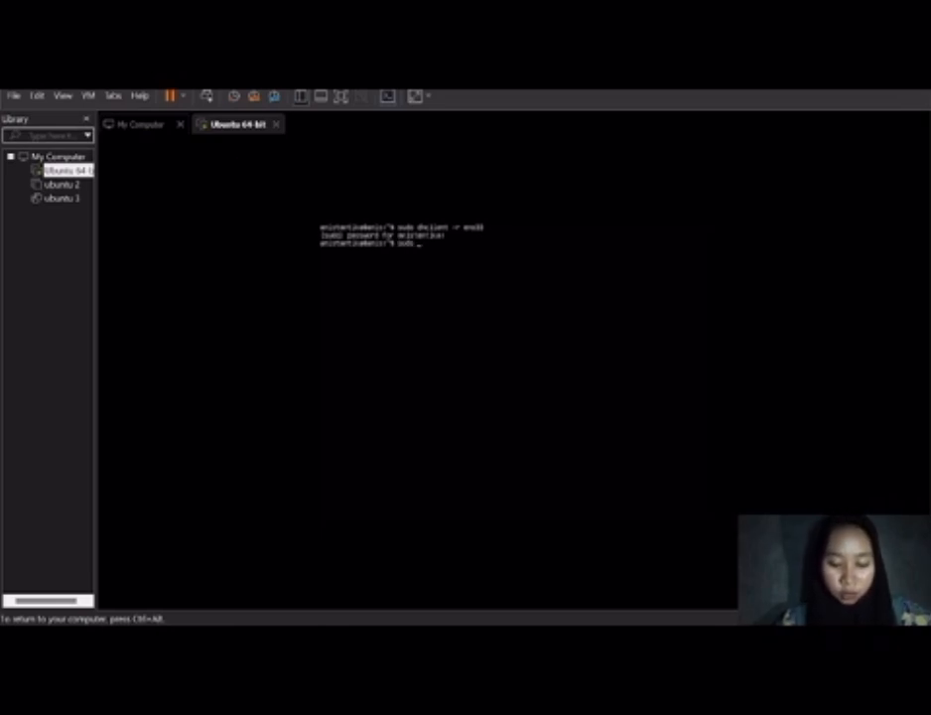
{"action": "type", "text": "dhclient ens33"}
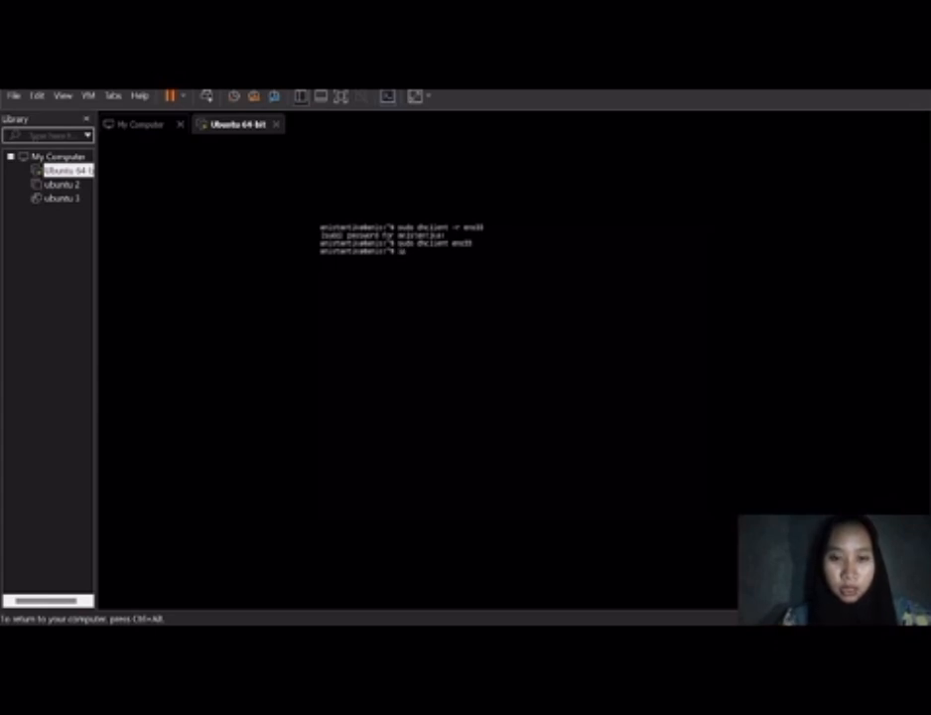
{"action": "type", "text": "address"}
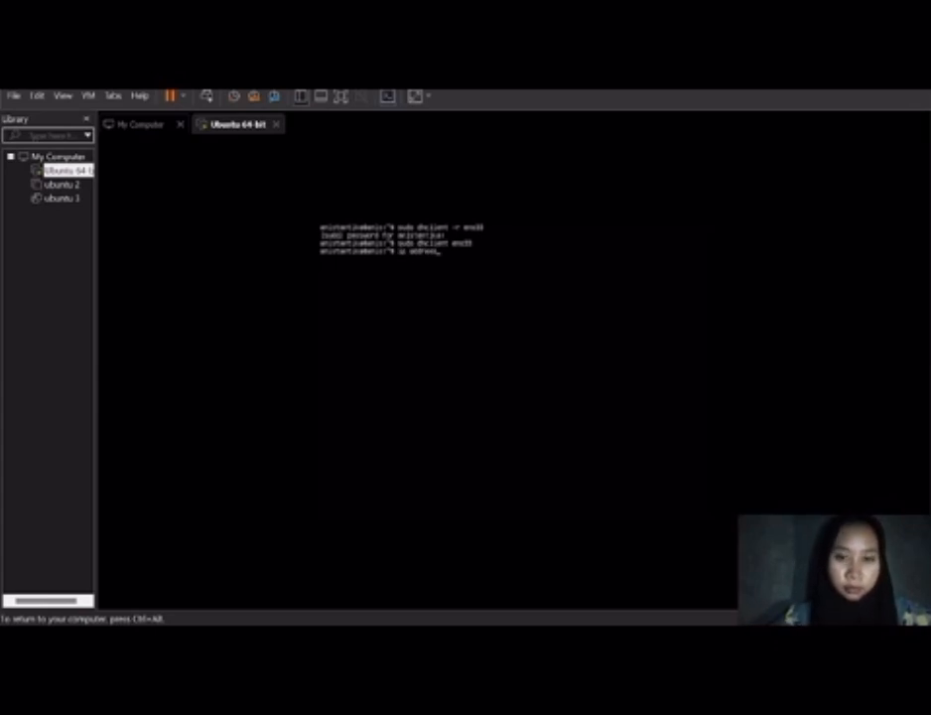
{"action": "key", "text": "Return"}
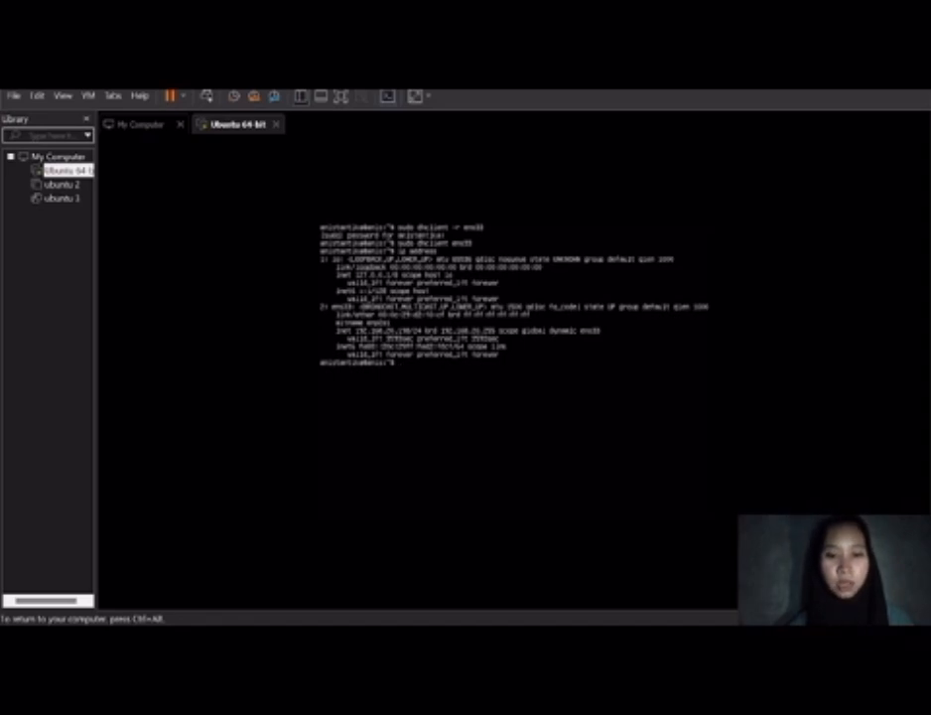
Step: Return to the Windows host and open its network adapter list from Control Panel's Network and Sharing Center
{"action": "key", "text": "ctrl+alt"}
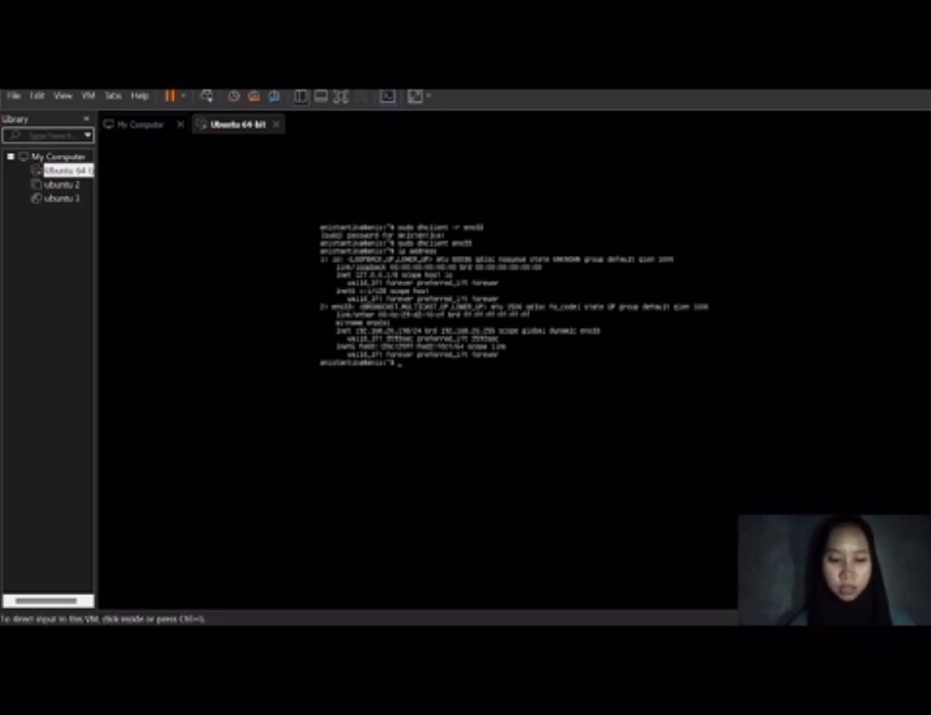
{"action": "key", "text": "super"}
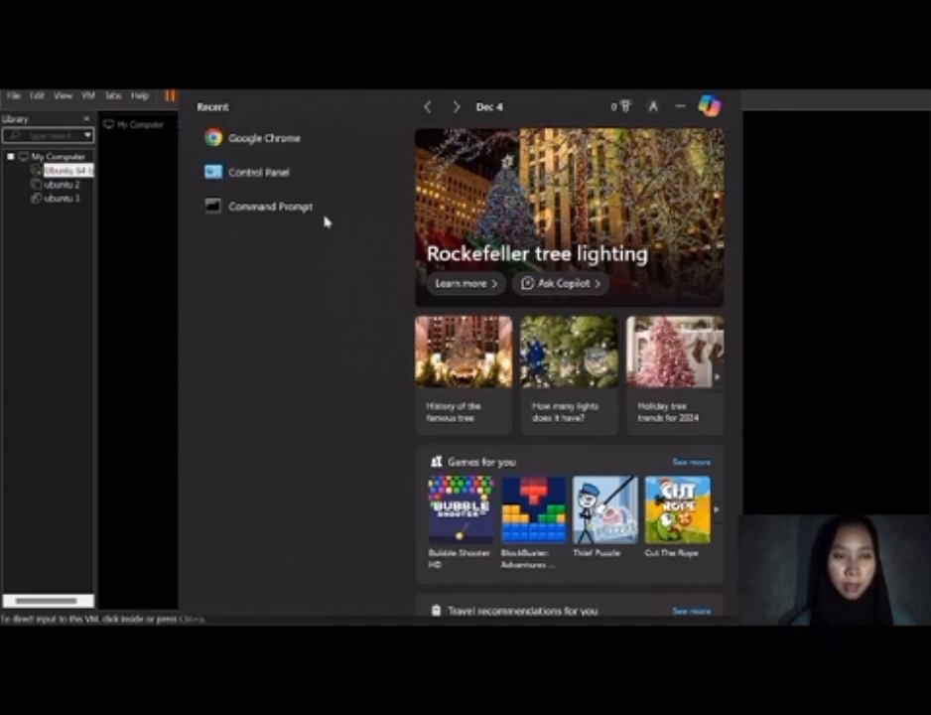
{"action": "key", "text": "Escape"}
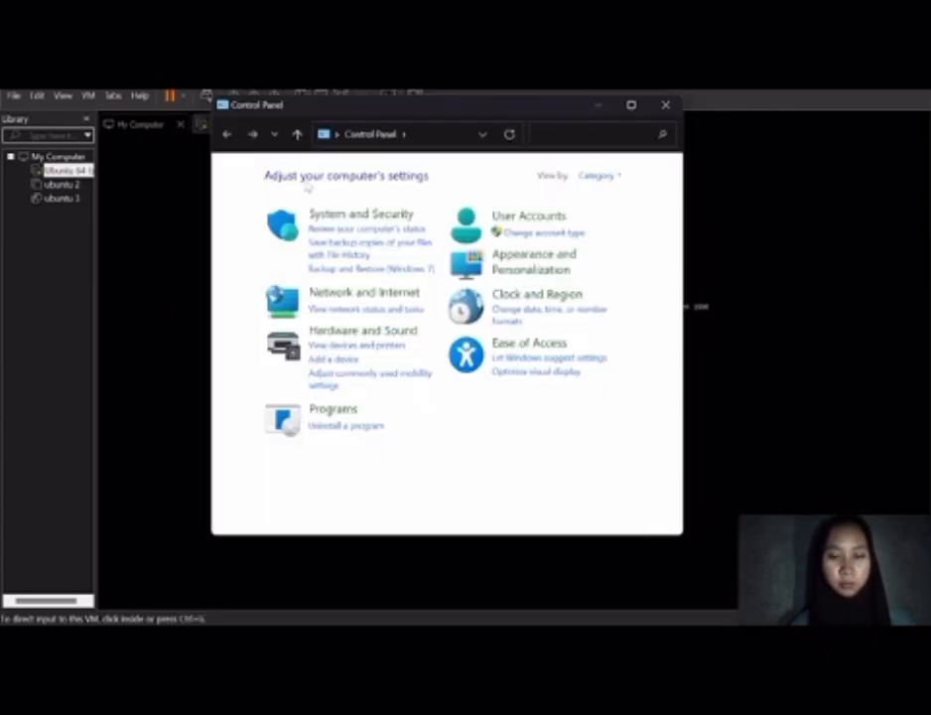
{"action": "left_click", "coordinate": [395, 293]}
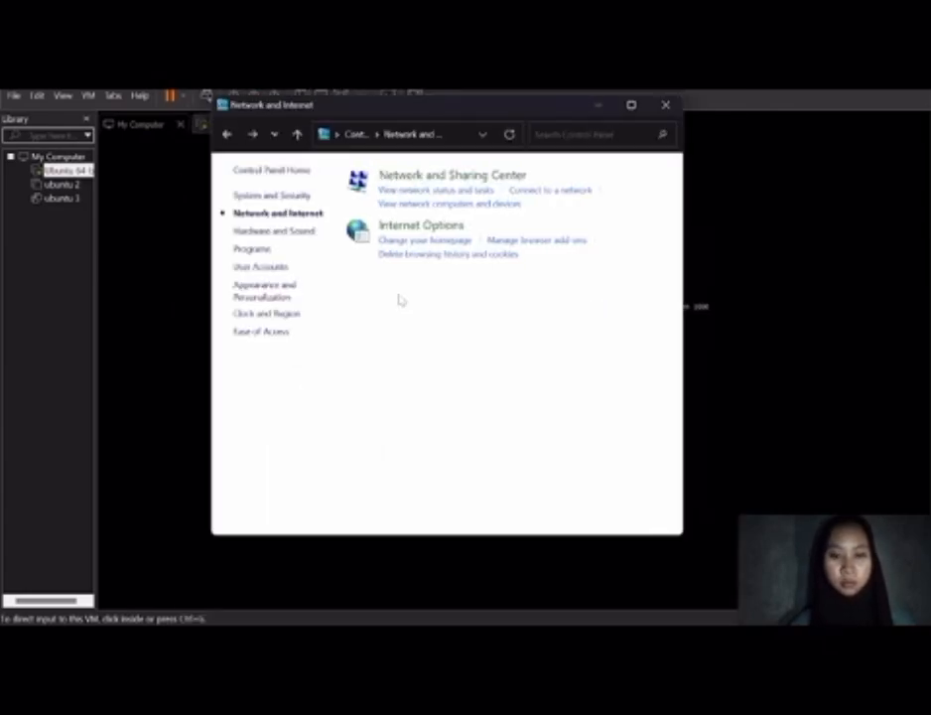
{"action": "left_click", "coordinate": [423, 183]}
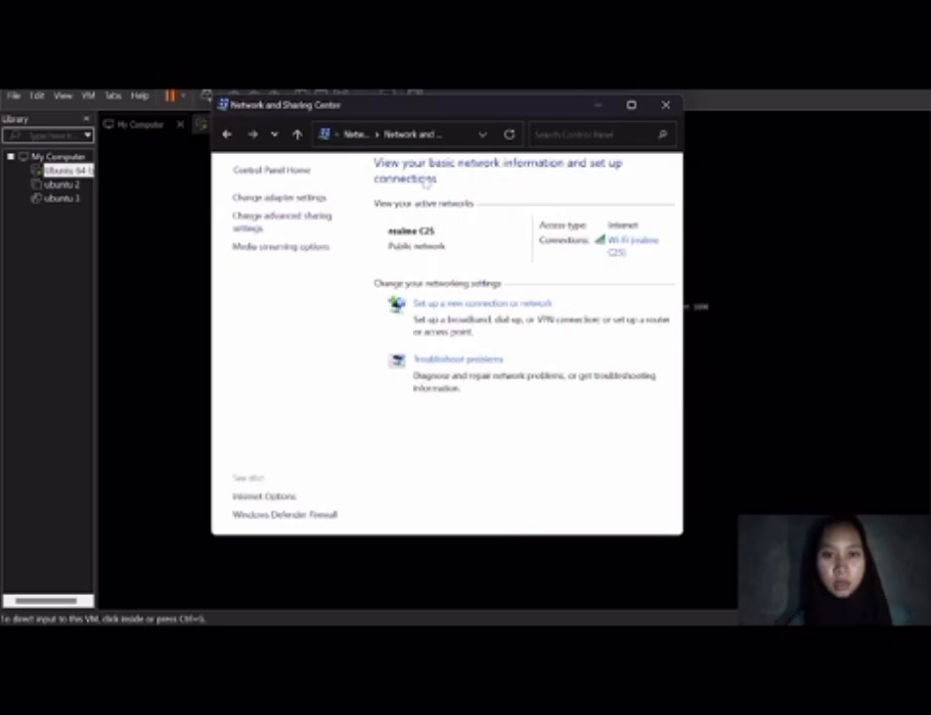
{"action": "left_click", "coordinate": [311, 200]}
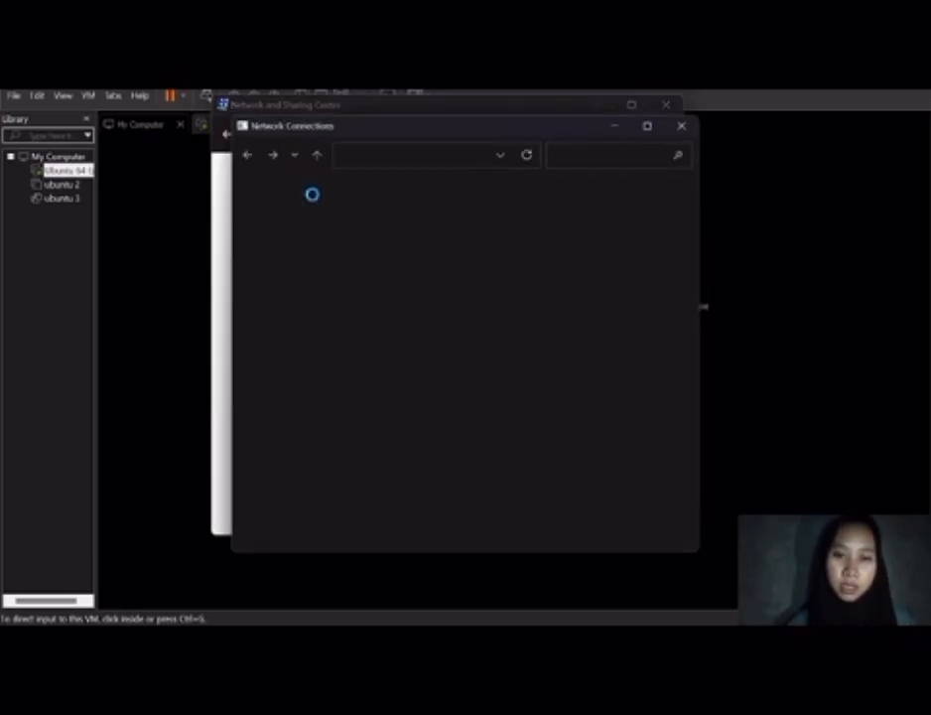
Step: Check the Wi-Fi adapter's IPv4 address, subnet mask and gateway in its connection details, and close both dialogs
{"action": "left_click", "coordinate": [503, 281]}
{"action": "double_click", "coordinate": [503, 281]}
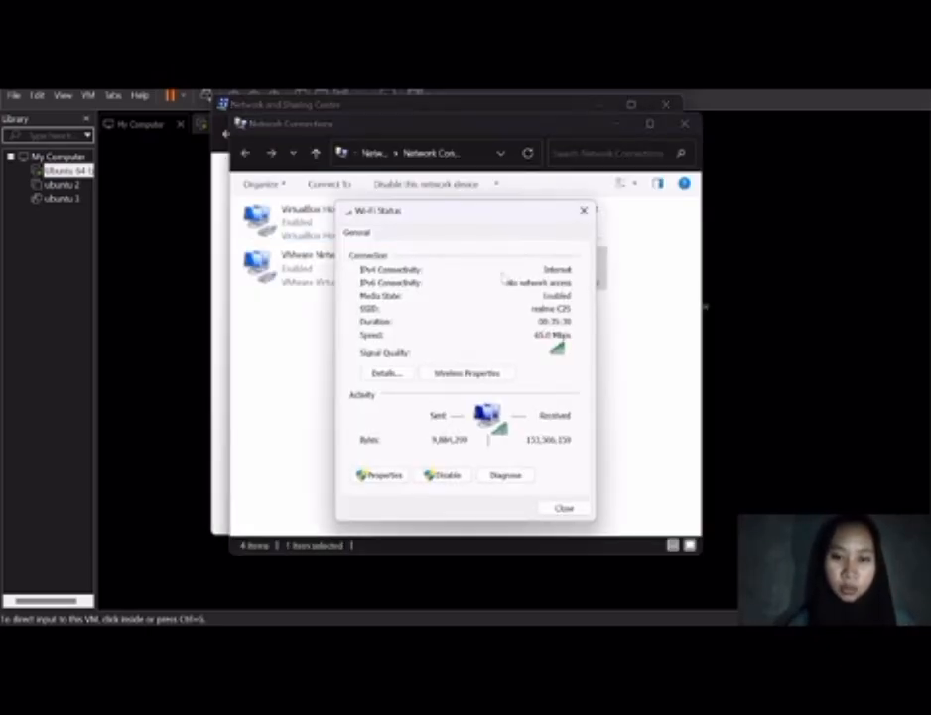
{"action": "left_click", "coordinate": [383, 374]}
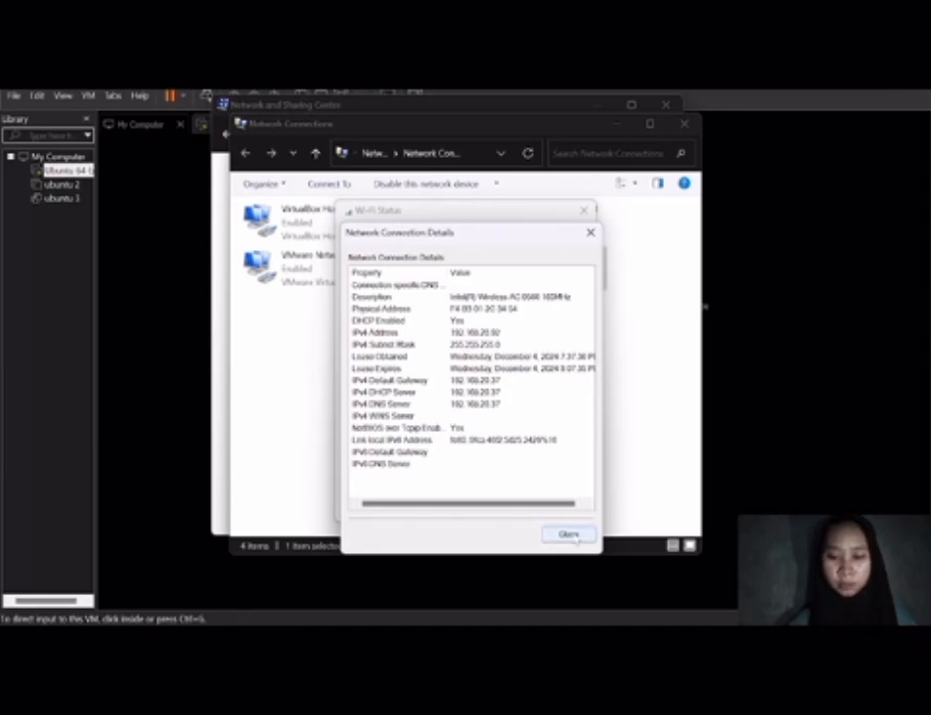
{"action": "left_click", "coordinate": [570, 536]}
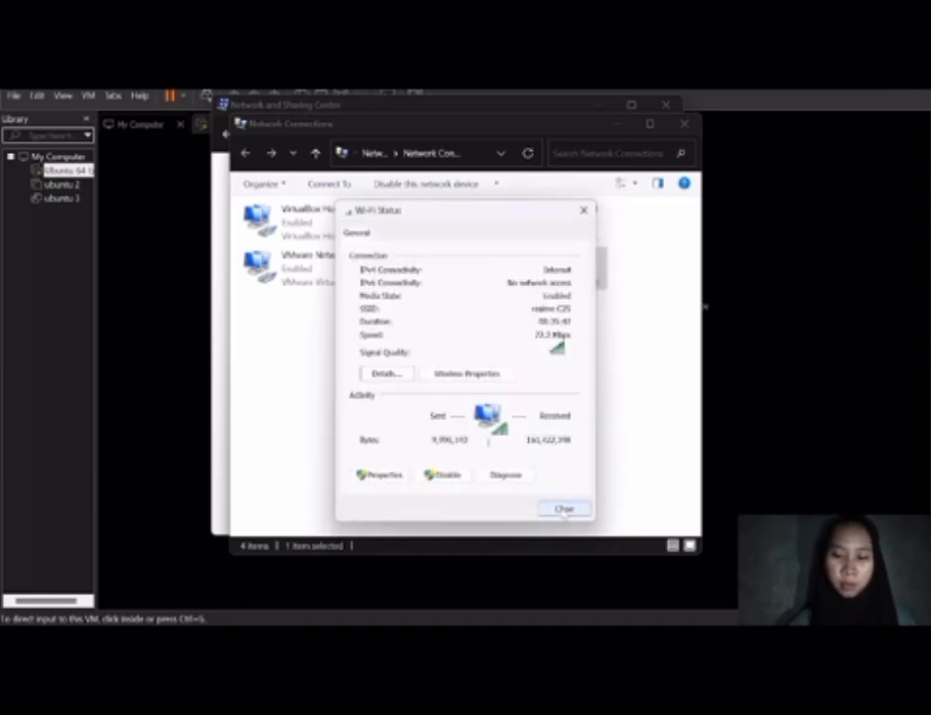
{"action": "left_click", "coordinate": [564, 510]}
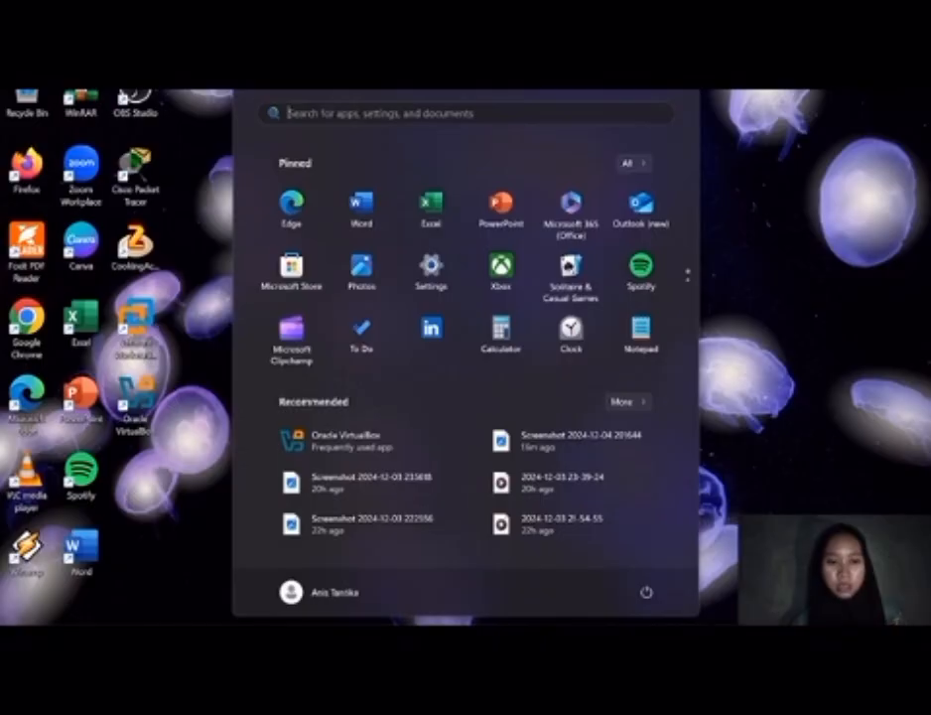
Step: Reopen Control Panel from the Windows search and bring up the host's Network Connections list again
{"action": "left_click", "coordinate": [471, 113]}
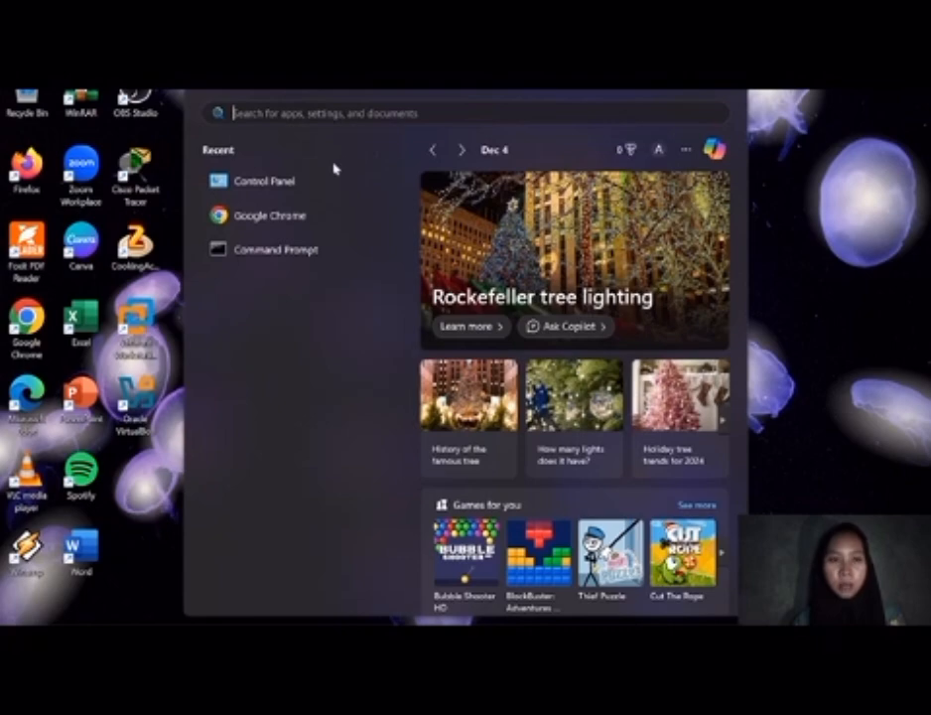
{"action": "left_click", "coordinate": [316, 189]}
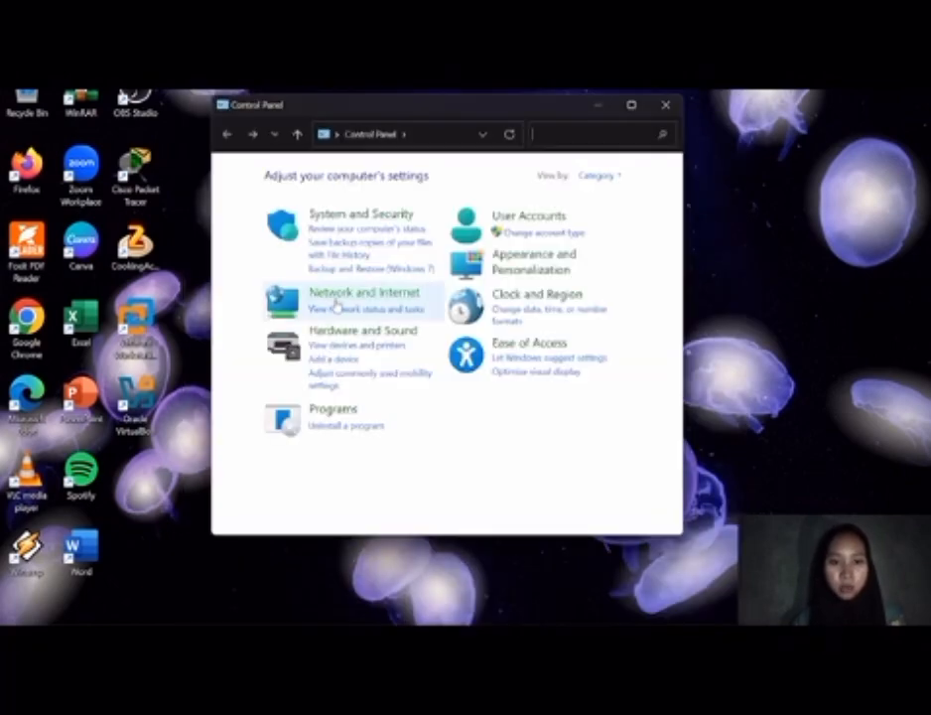
{"action": "left_click", "coordinate": [341, 296]}
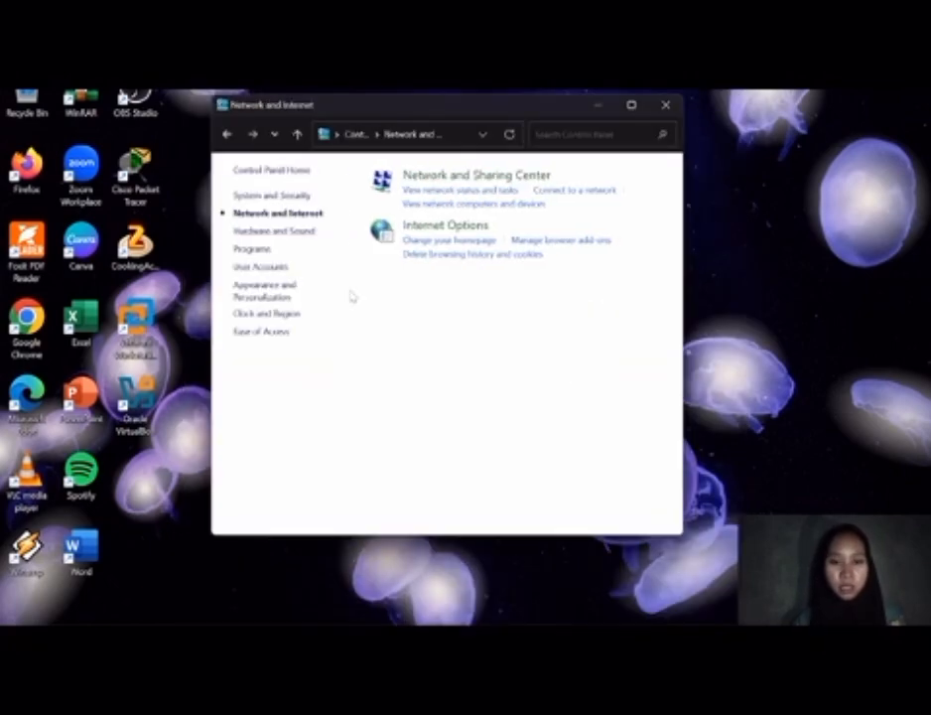
{"action": "left_click", "coordinate": [487, 177]}
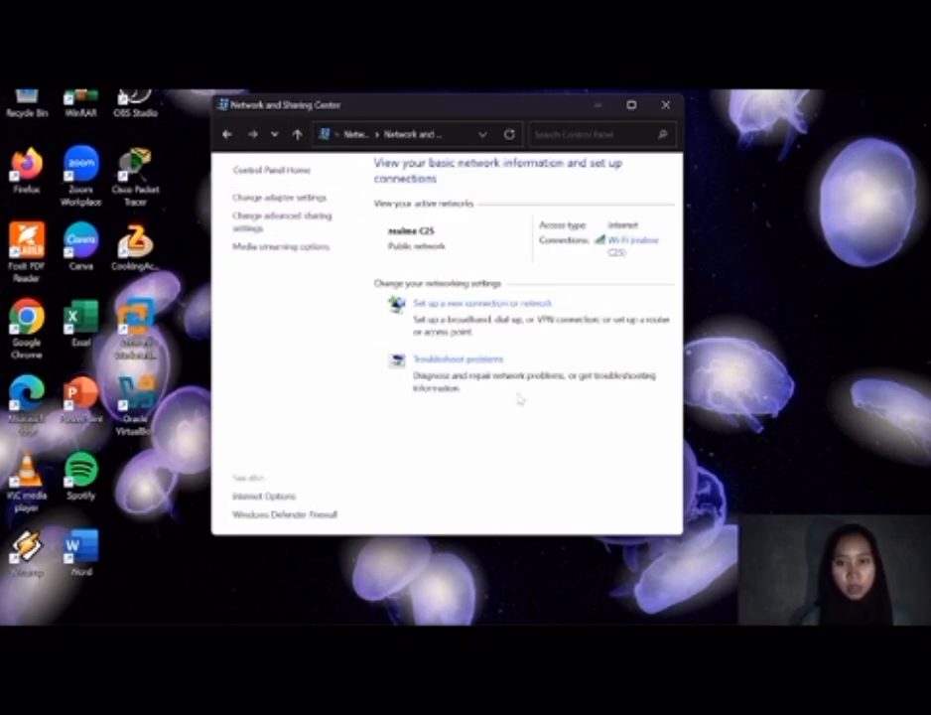
{"action": "left_click", "coordinate": [250, 199]}
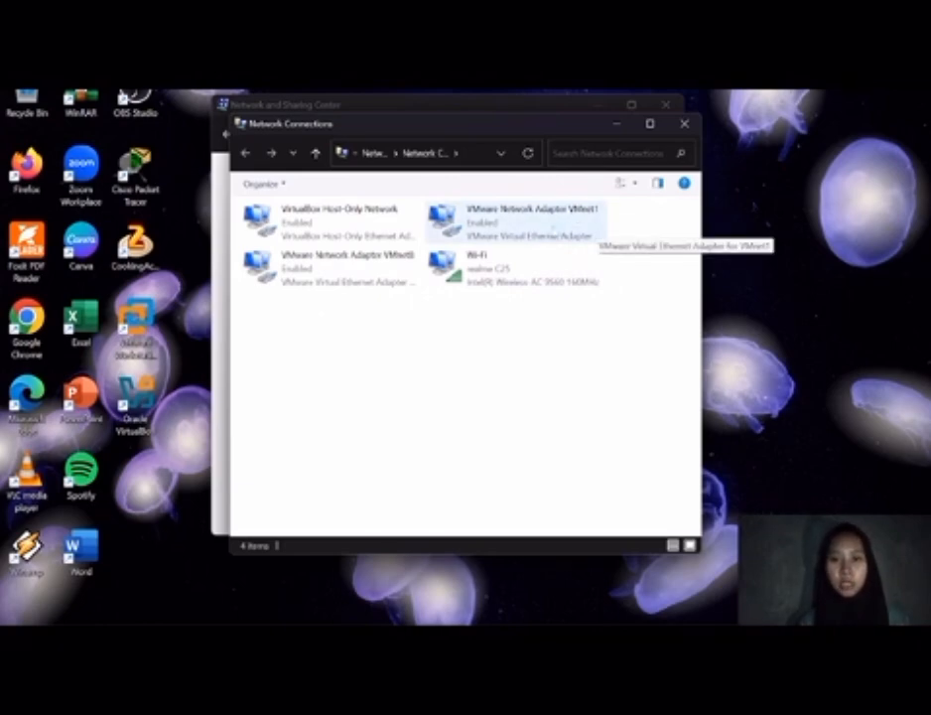
Step: Check the IPv4 address and subnet mask of the VMware Network Adapter VMnet1 in its connection details, and close the details
{"action": "double_click", "coordinate": [552, 226]}
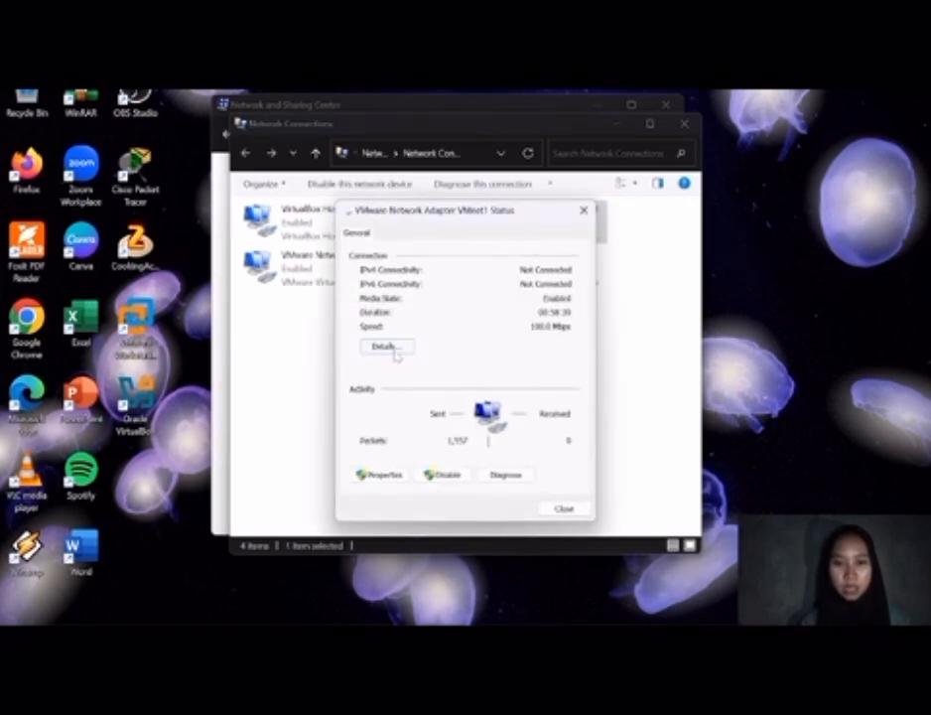
{"action": "left_click", "coordinate": [386, 347]}
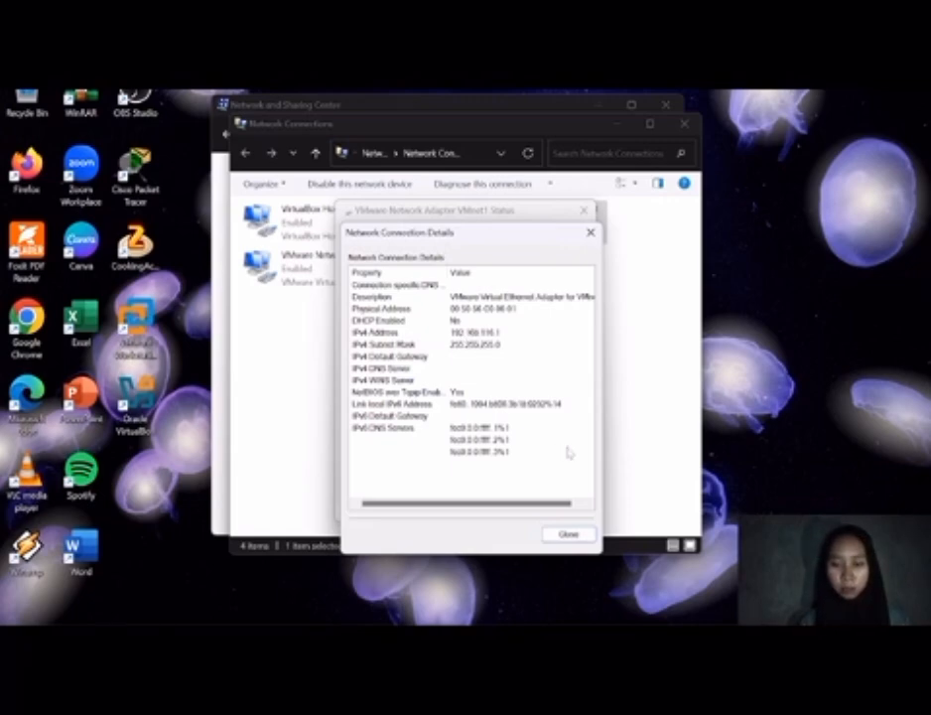
{"action": "left_click", "coordinate": [568, 534]}
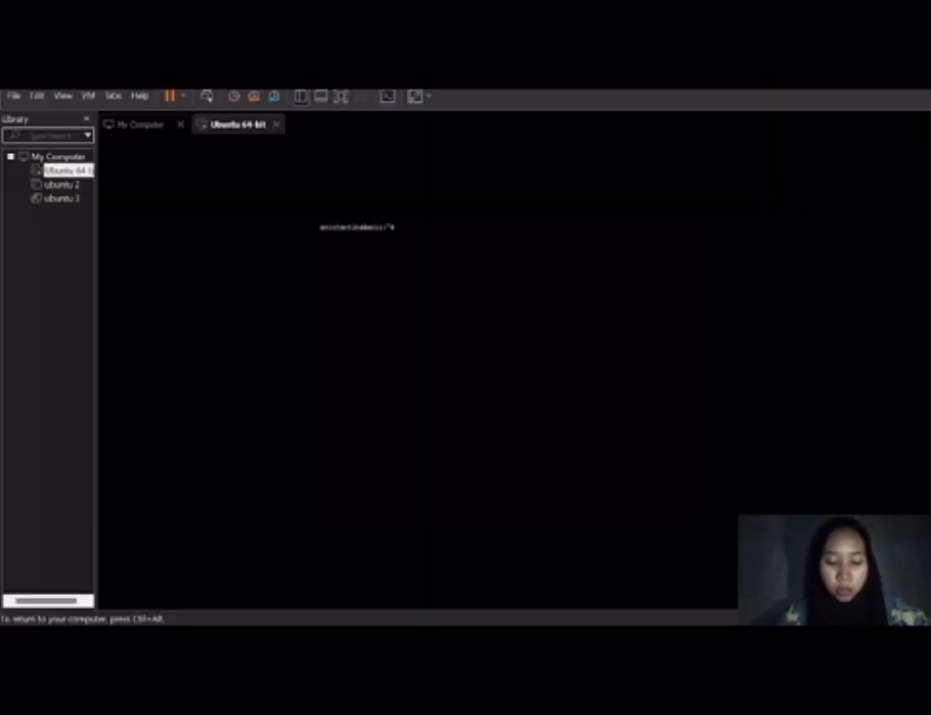
Step: In the Ubuntu 64-bit virtual machine, release the DHCP lease with "sudo dhclient -r ens33" and enter the sudo password
{"action": "type", "text": "sudo"}
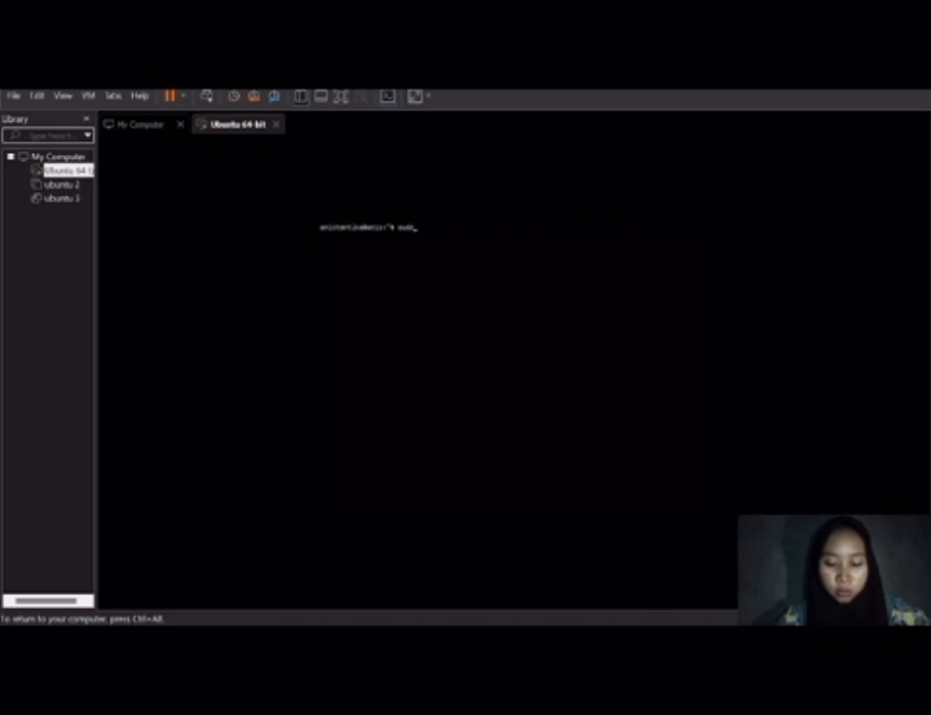
{"action": "type", "text": " dh"}
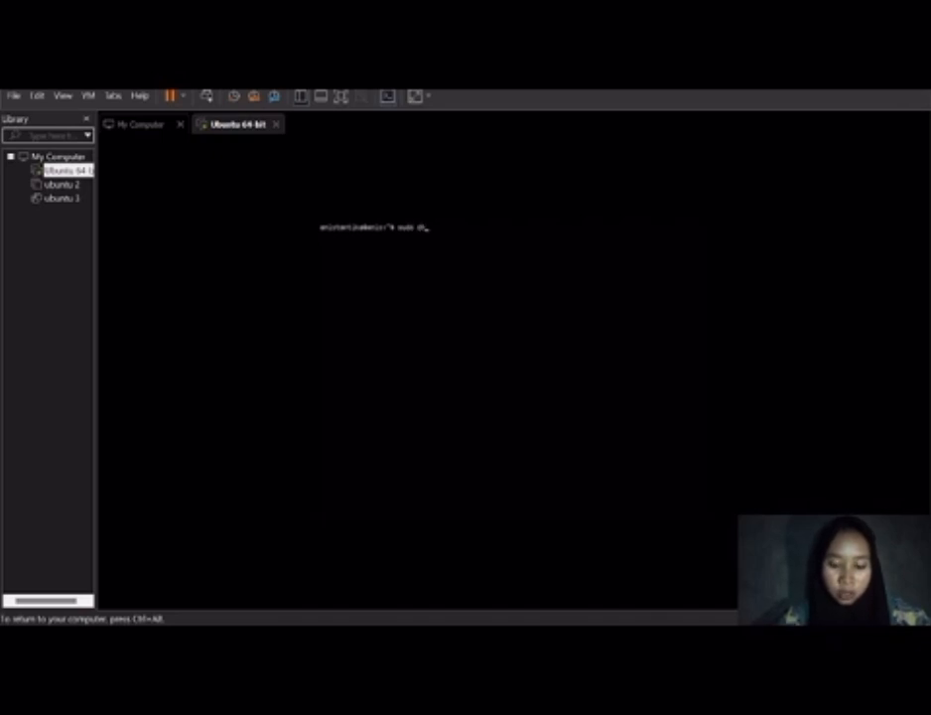
{"action": "type", "text": "client -r"}
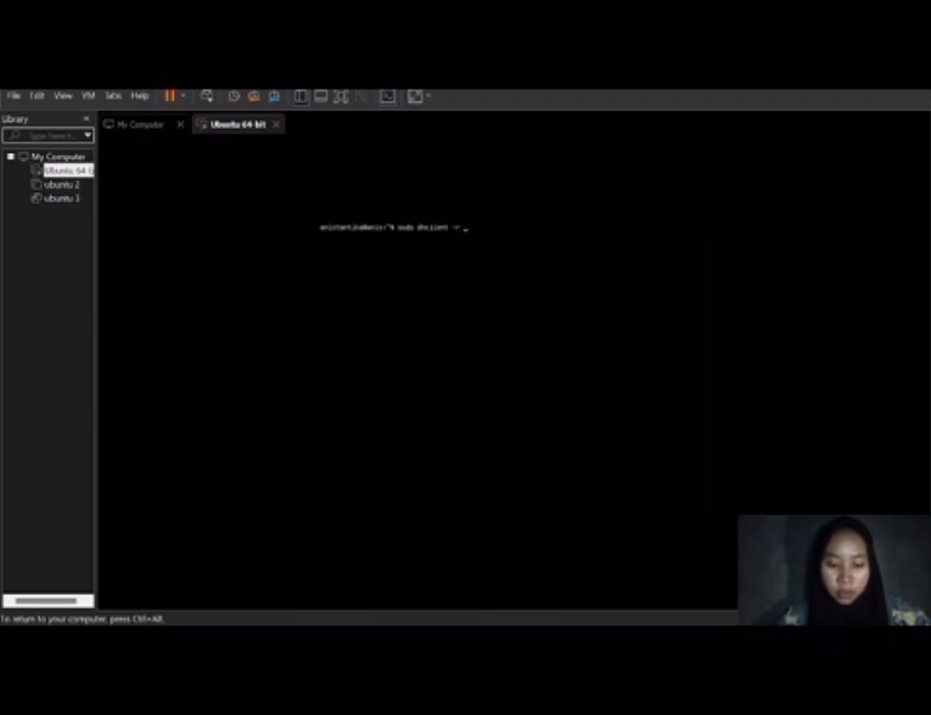
{"action": "type", "text": " ens33"}
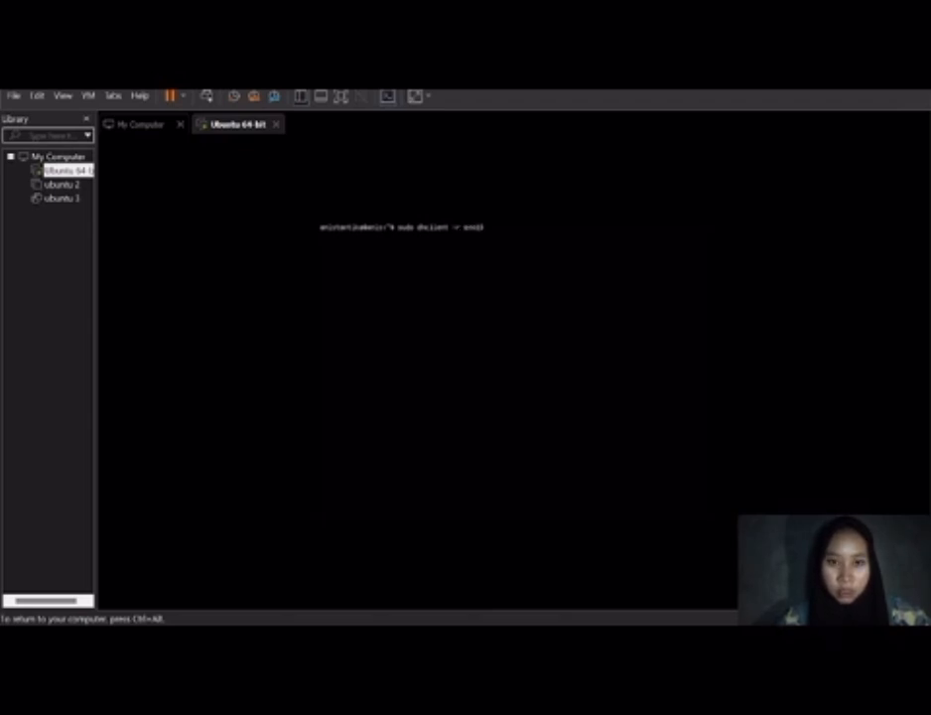
{"action": "key", "text": "Return"}
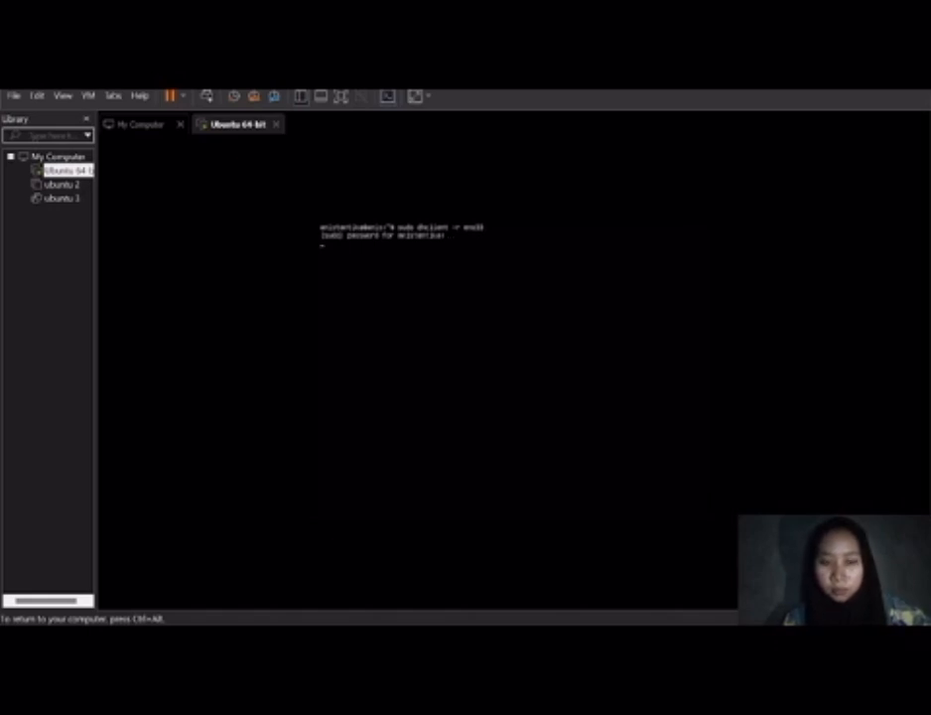
{"action": "key", "text": "Return"}
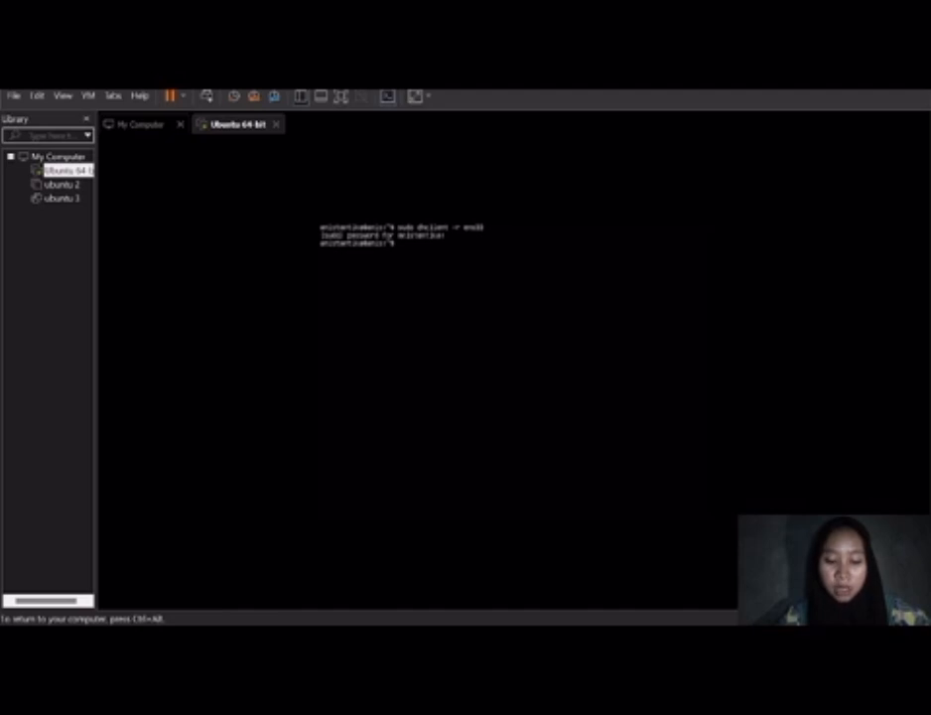
Step: Request a new DHCP lease for the virtual machine's network interface with "sudo dhclient ens33"
{"action": "type", "text": "sudo"}
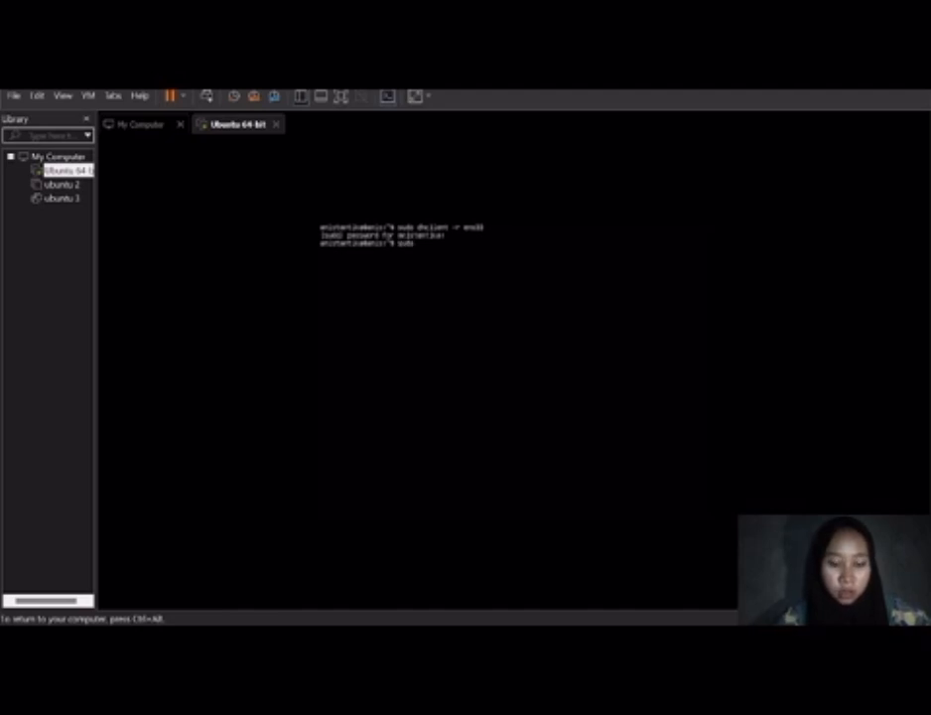
{"action": "type", "text": " dhclient ens33"}
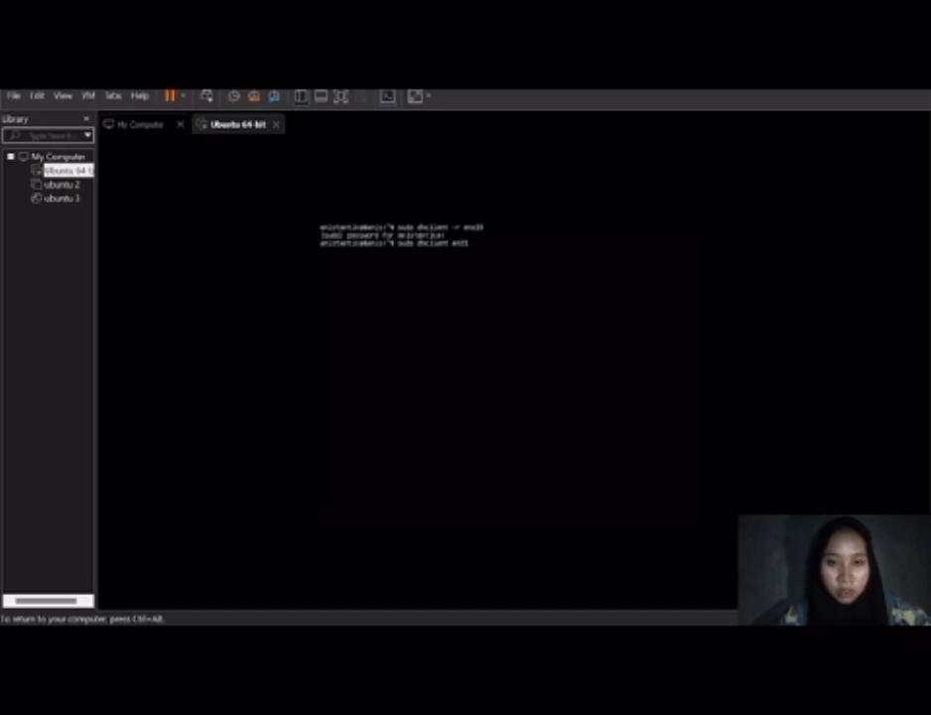
{"action": "key", "text": "BackSpace"}
{"action": "key", "text": "BackSpace"}
{"action": "key", "text": "BackSpace"}
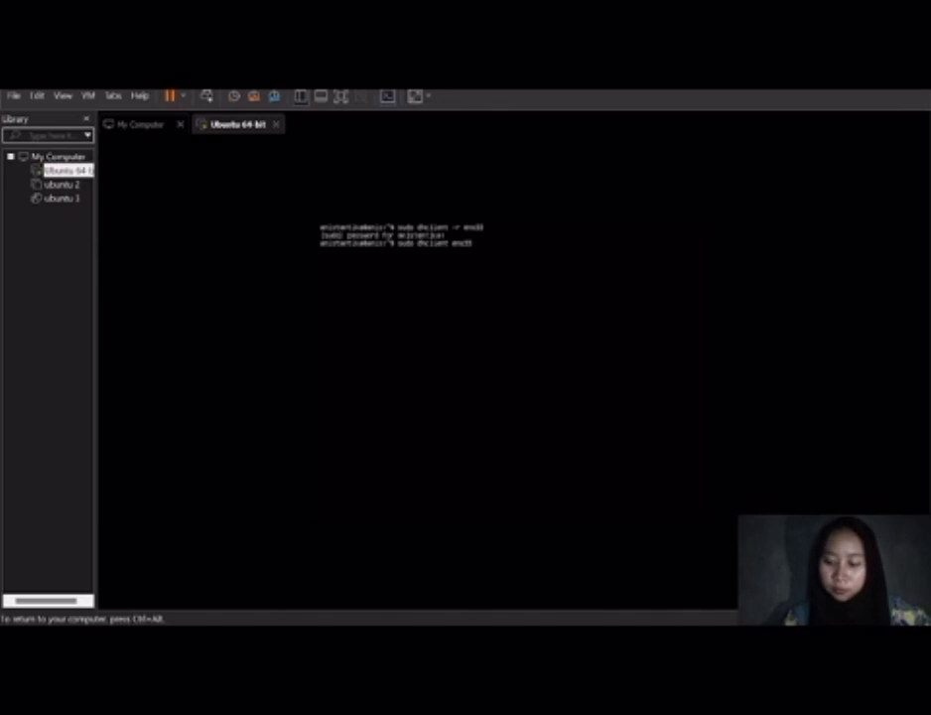
Step: List the virtual machine's network interfaces with "ip address" to read the address assigned to ens33
{"action": "type", "text": "ip a"}
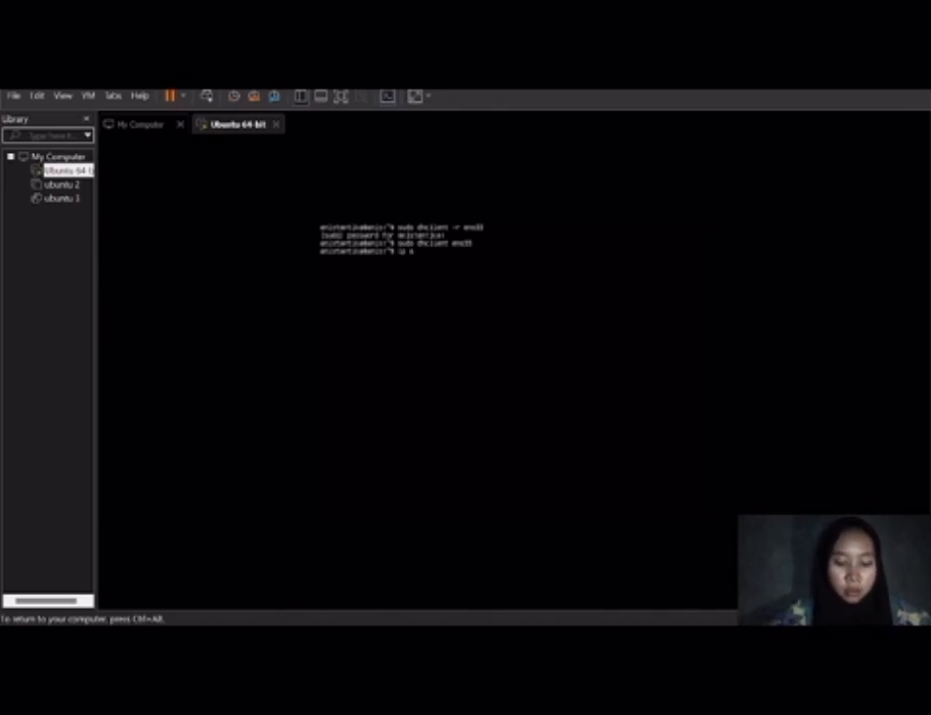
{"action": "type", "text": "ddress"}
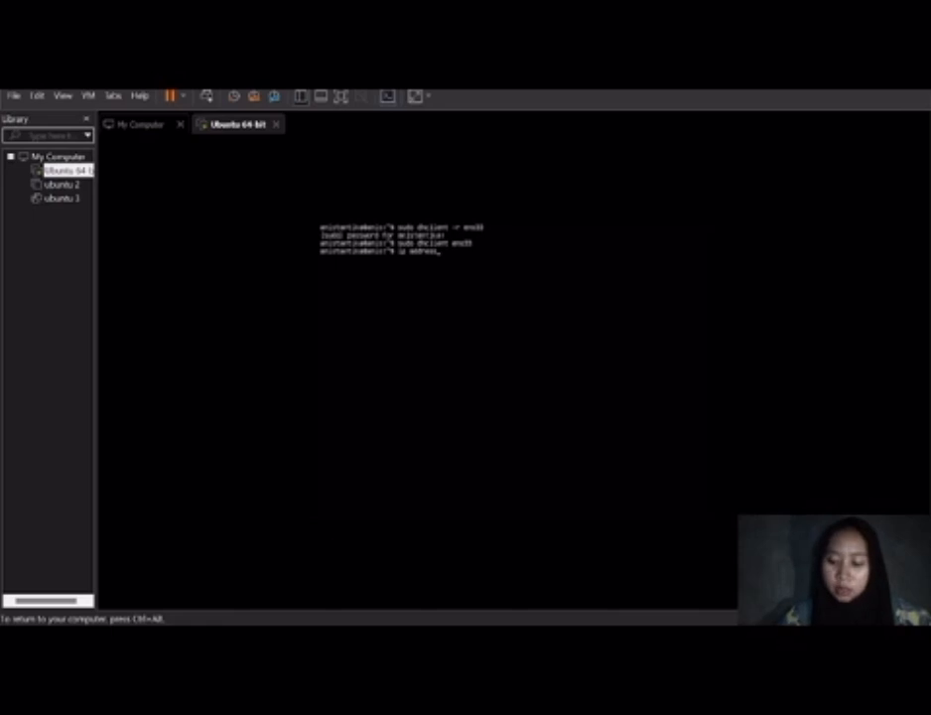
{"action": "key", "text": "Return"}
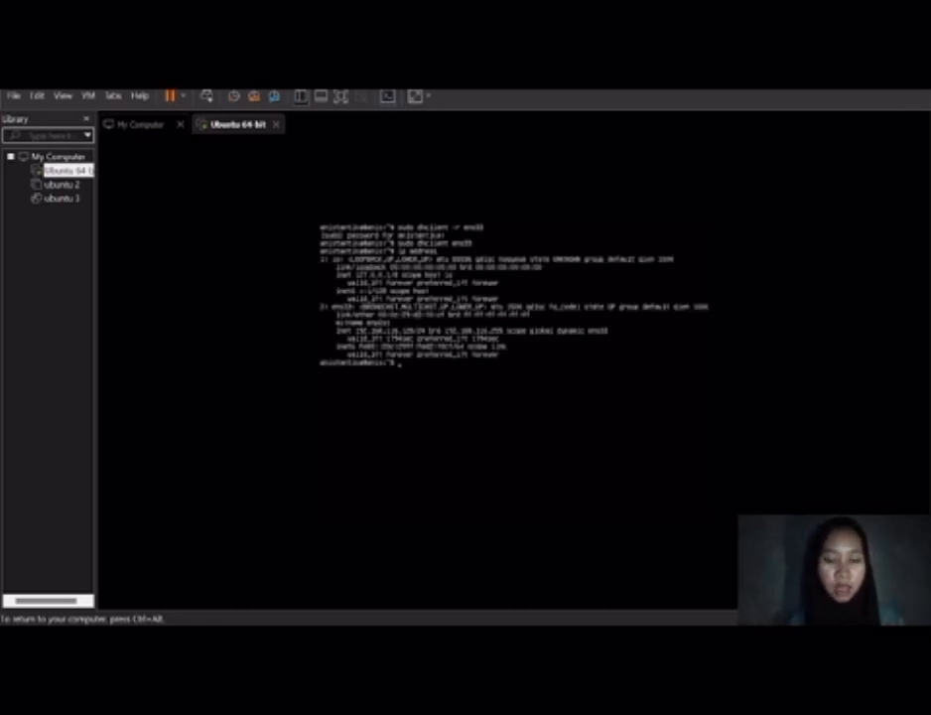
{"action": "key", "text": "ctrl+alt"}
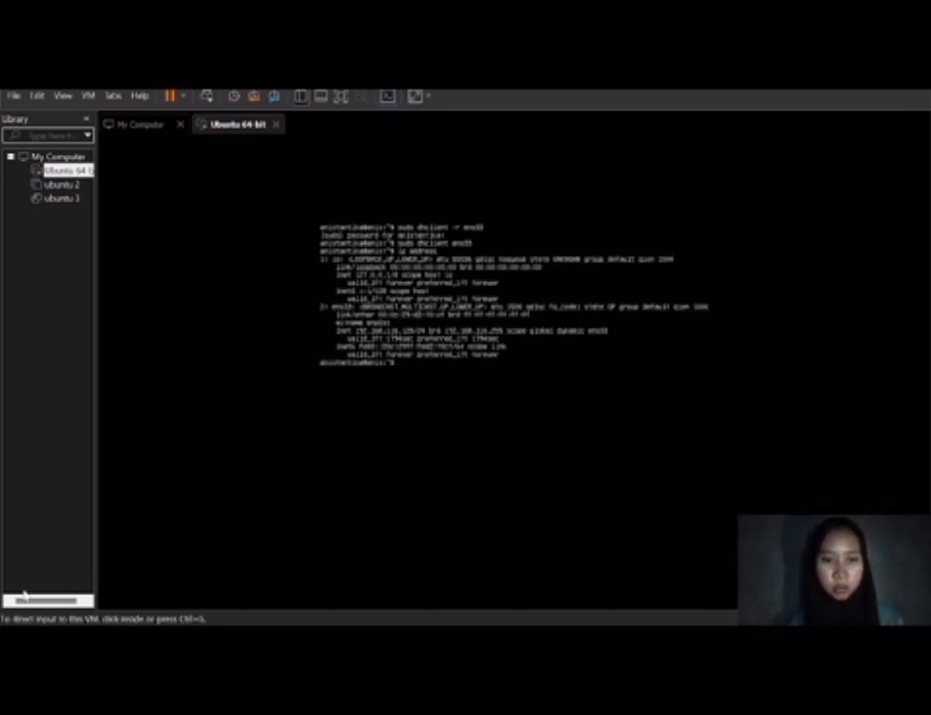
{"action": "left_click", "coordinate": [288, 457]}
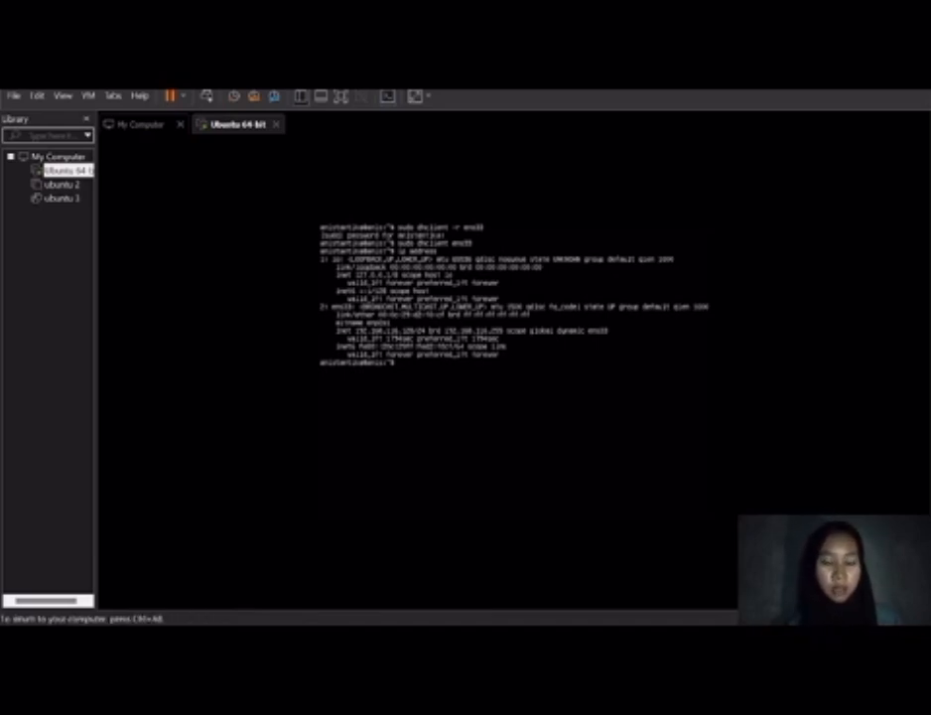
Step: Release input from the virtual machine and open Command Prompt on the Windows host
{"action": "key", "text": "ctrl+alt"}
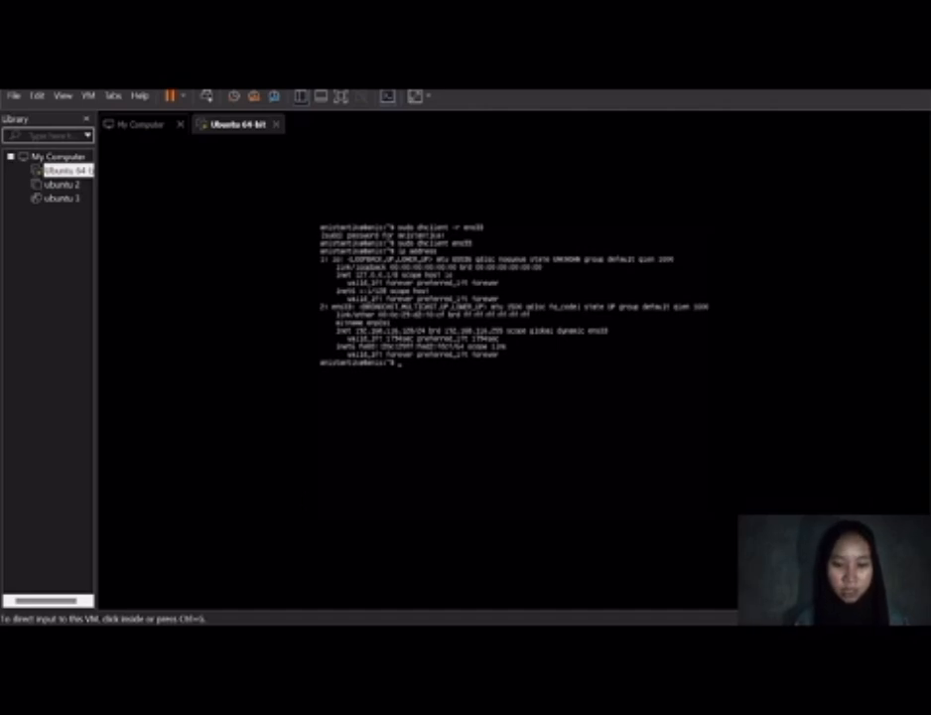
{"action": "key", "text": "super"}
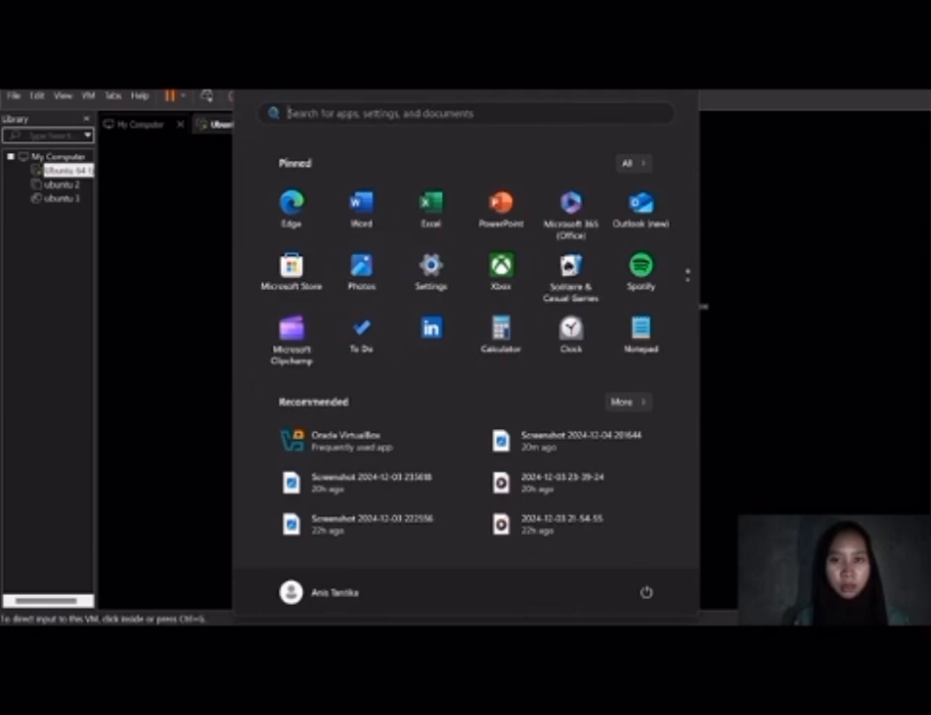
{"action": "left_click", "coordinate": [354, 117]}
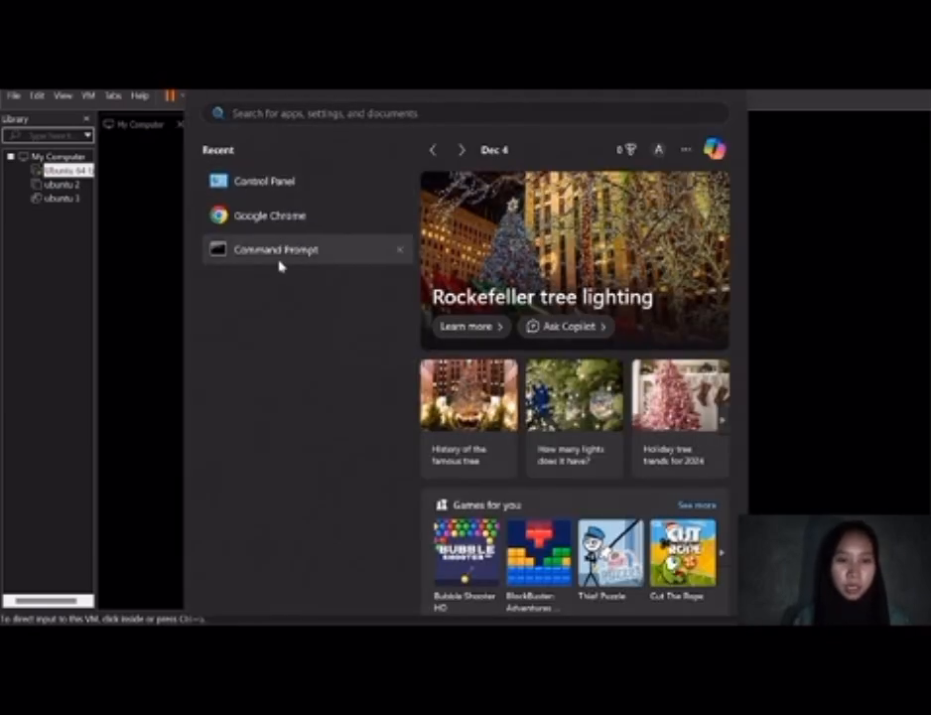
{"action": "left_click", "coordinate": [279, 260]}
Step: Ping the virtual machine at 192.168.116.128 from the host, and move the Command Prompt window up toward the middle of the screen
{"action": "type", "text": "pin"}
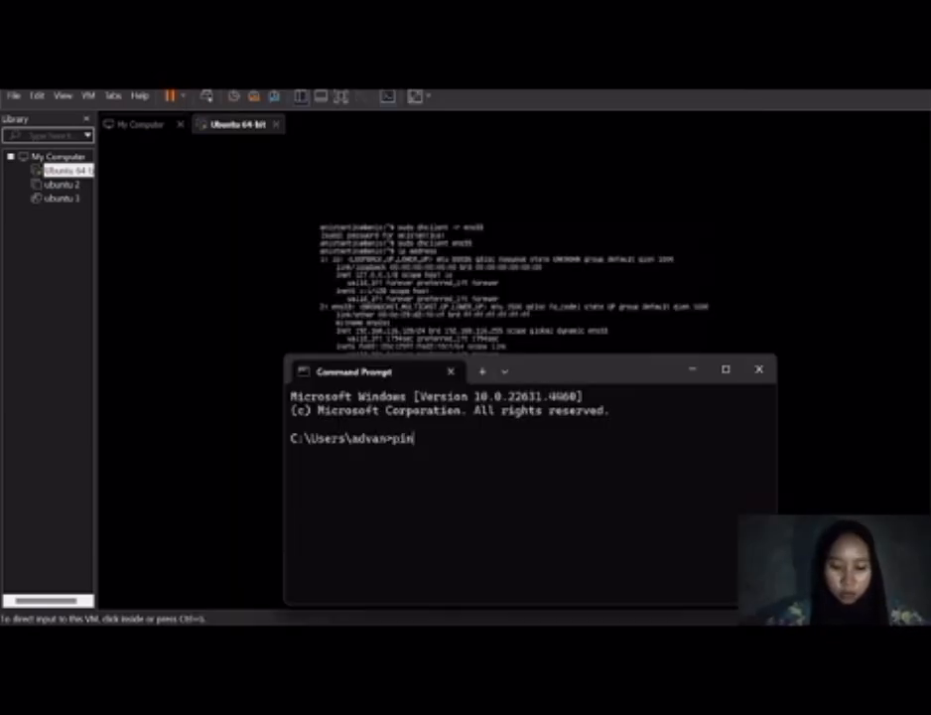
{"action": "type", "text": "g 192."}
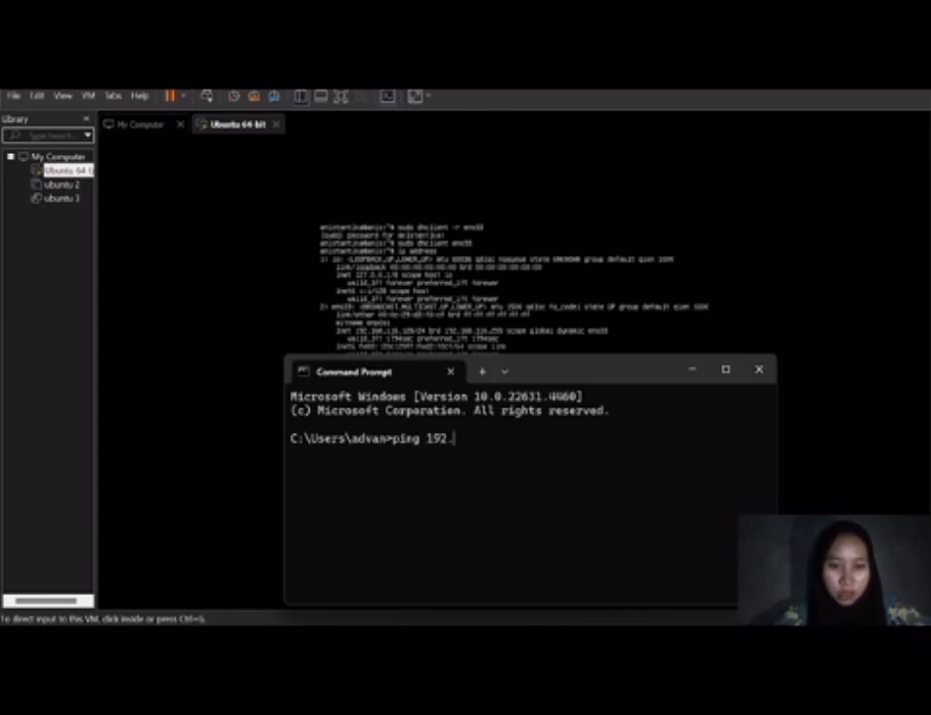
{"action": "type", "text": "168.1"}
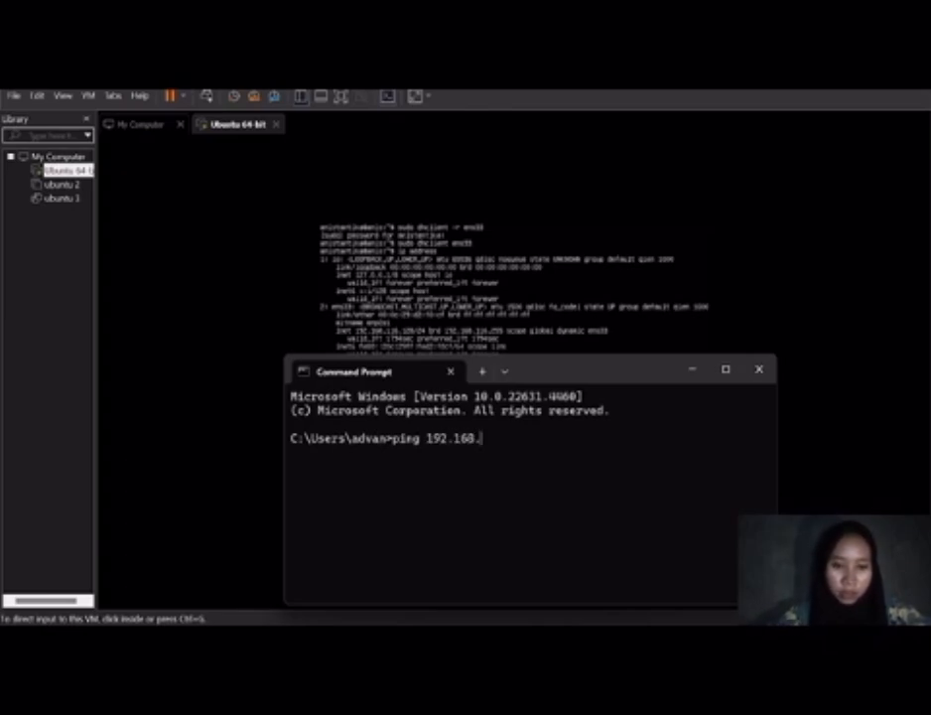
{"action": "type", "text": "16"}
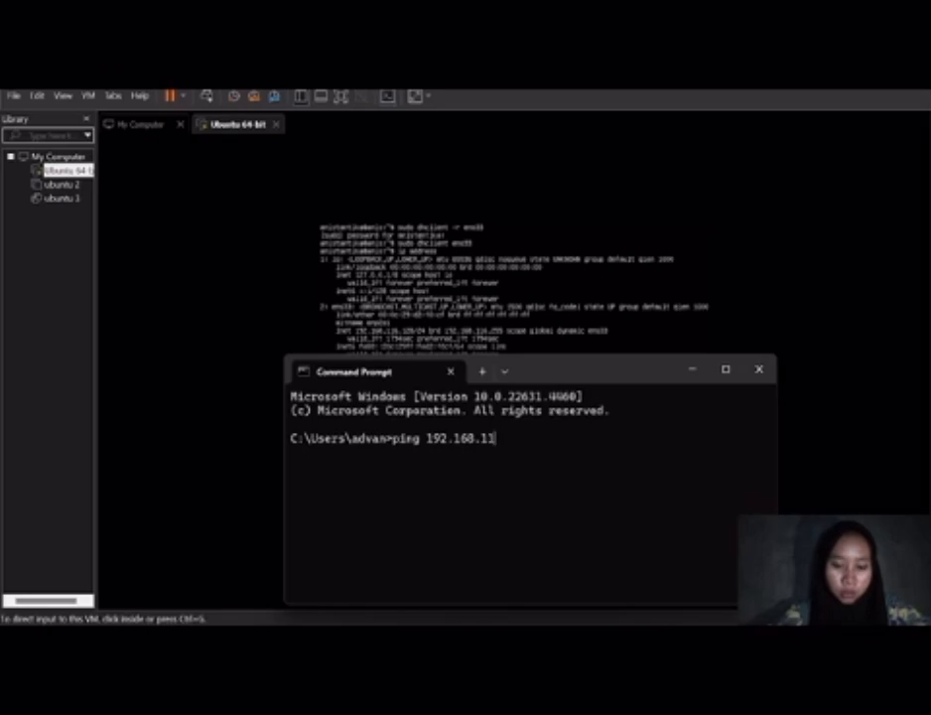
{"action": "type", "text": "."}
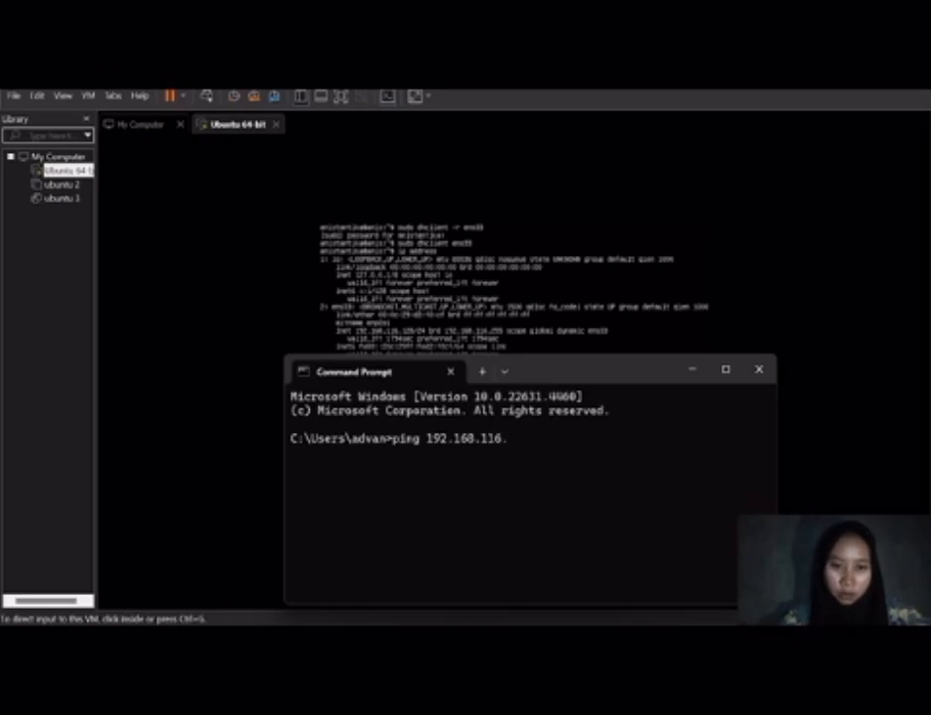
{"action": "type", "text": "12"}
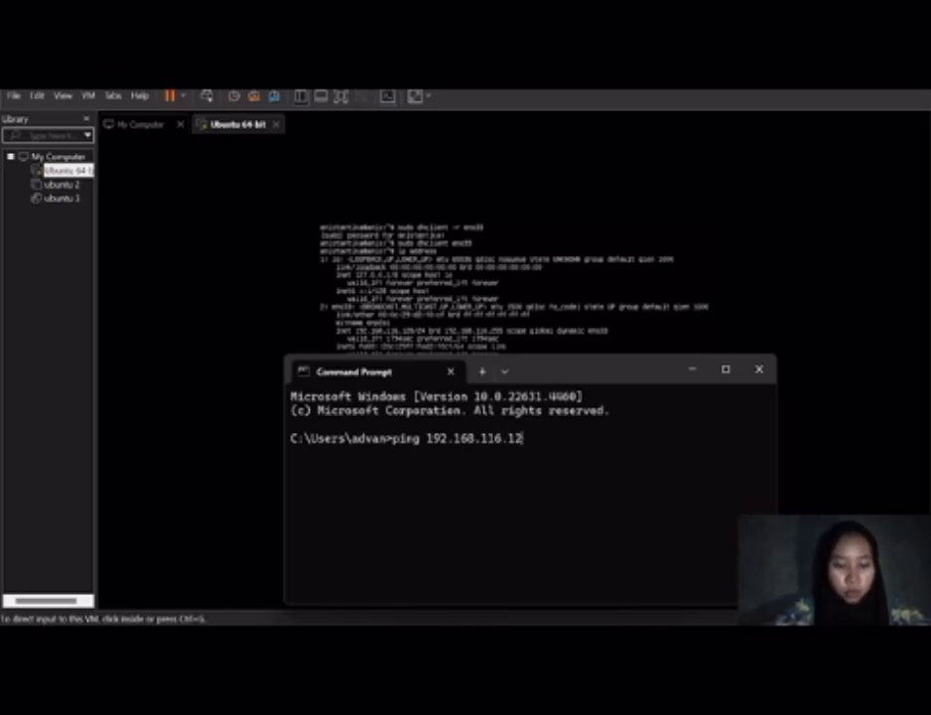
{"action": "type", "text": "8"}
{"action": "key", "text": "Return"}
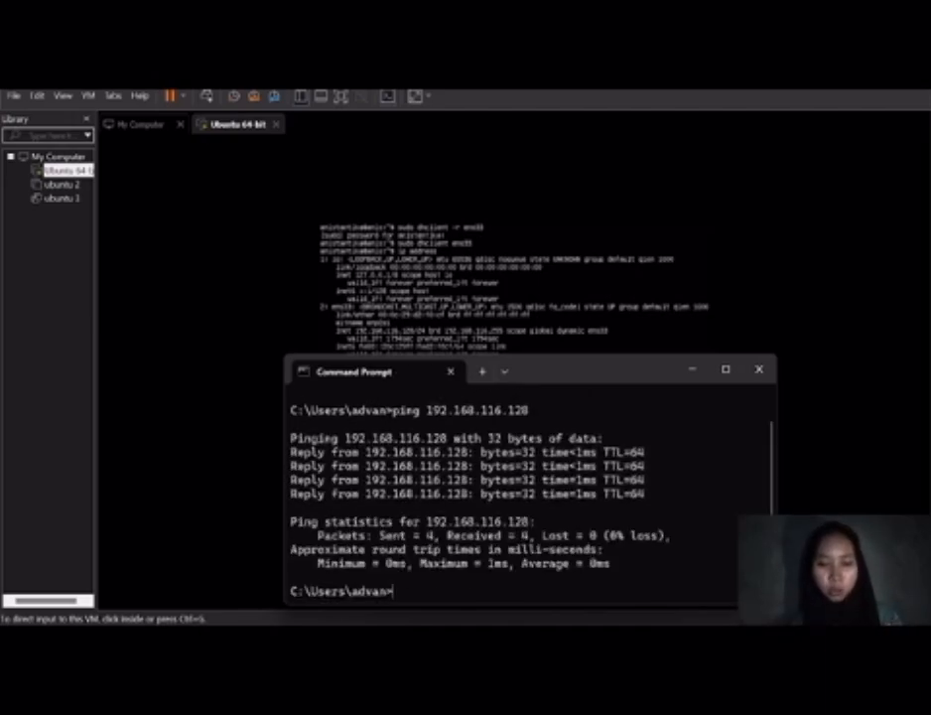
{"action": "left_click_drag", "start_coordinate": [584, 380], "coordinate": [551, 236]}
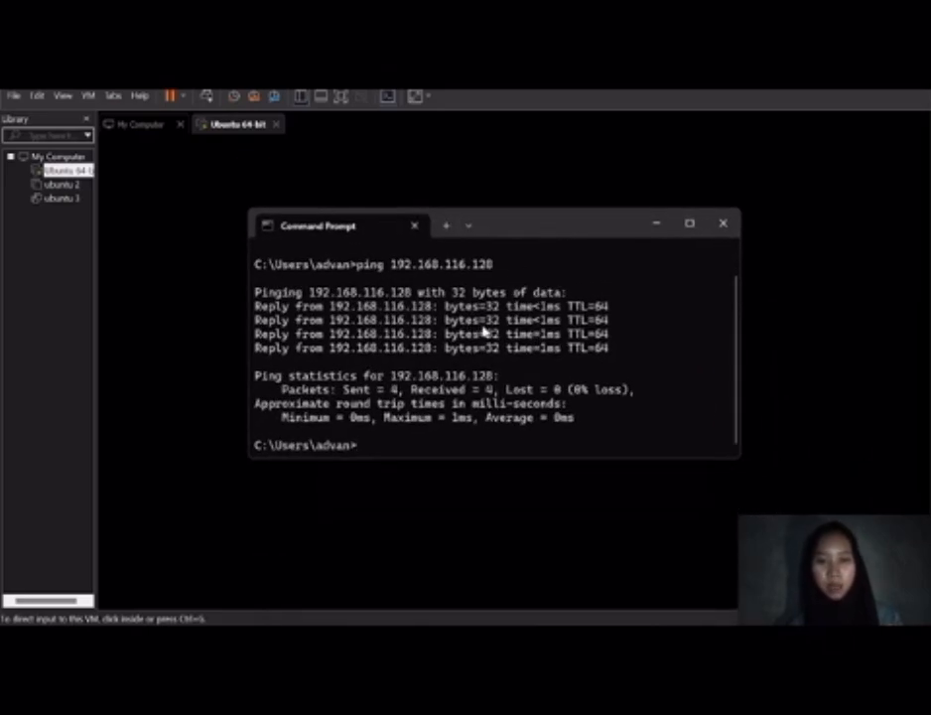